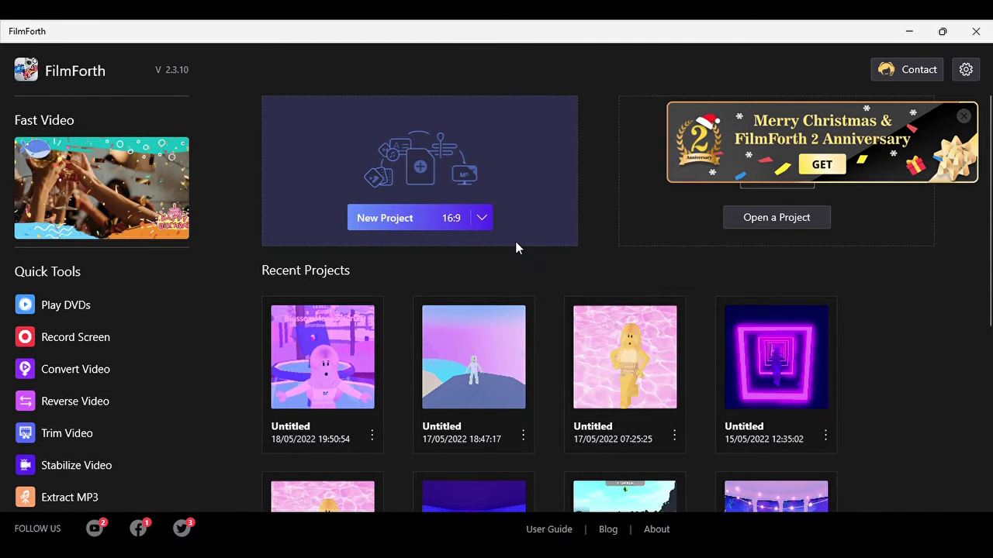
- Start a new project, add the 4.83-second gameplay clip, preview it, then delete it
{"action": "left_click", "coordinate": [458, 219]}
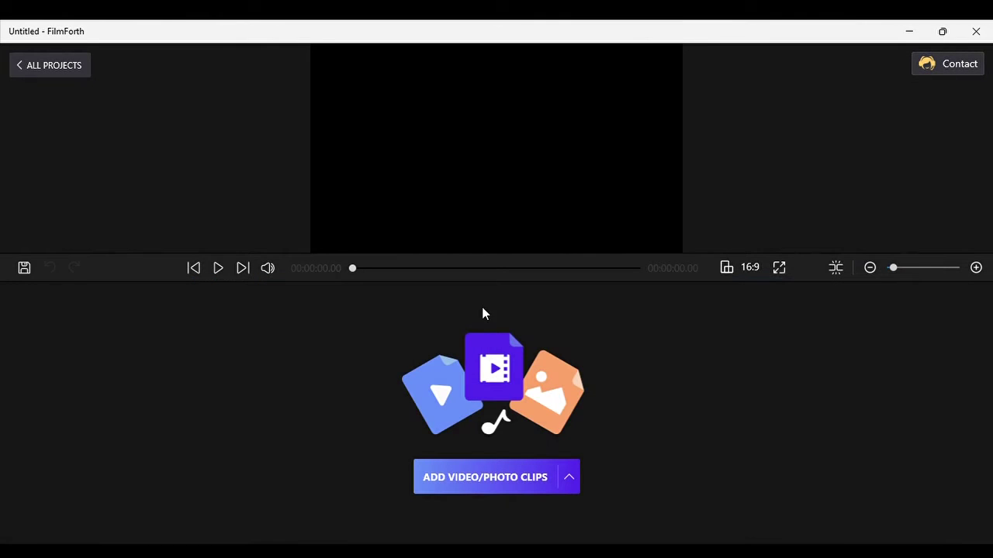
{"action": "left_click", "coordinate": [536, 480]}
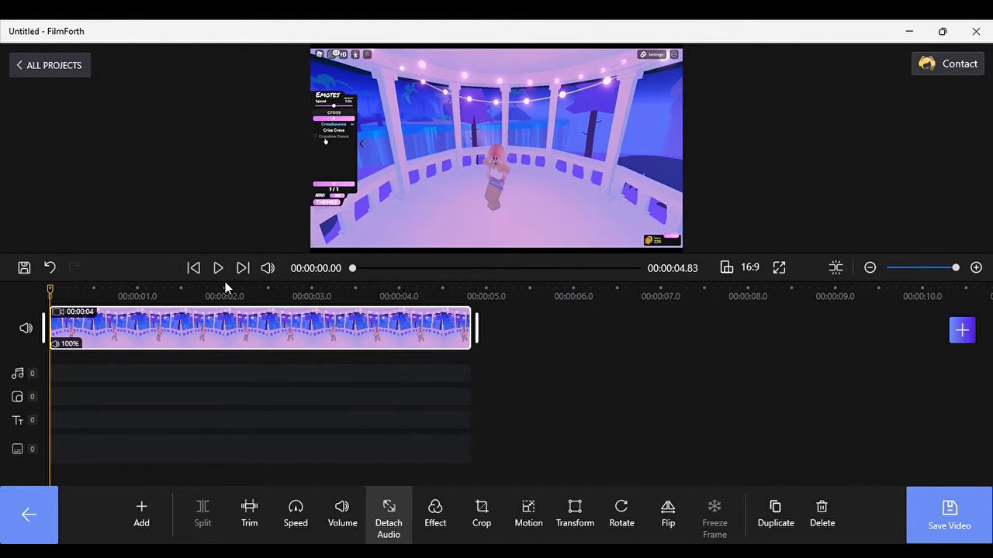
{"action": "left_click", "coordinate": [210, 268]}
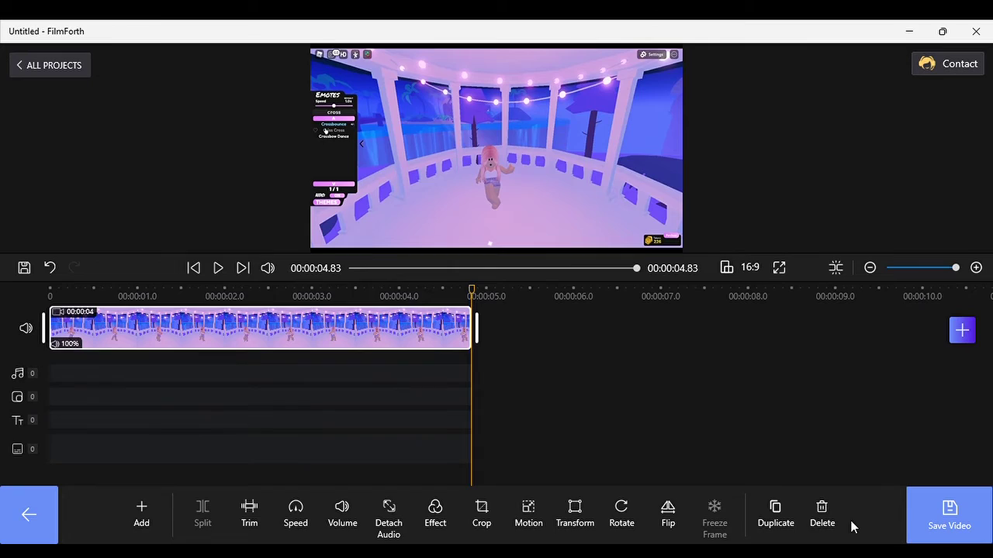
{"action": "left_click", "coordinate": [821, 518]}
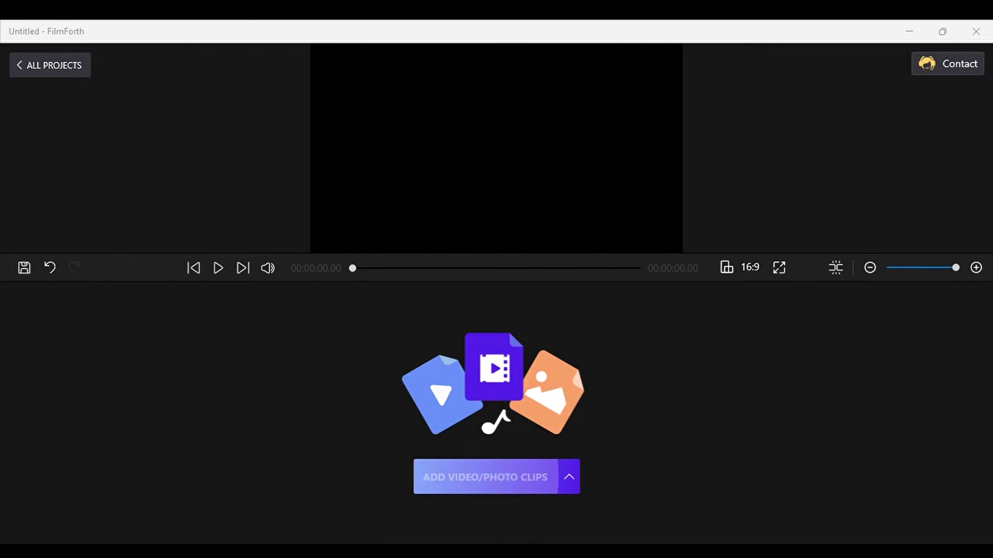
- Play the 22.11-second dance clip, pause at 13.48 s, and set the playhead to 00:00:12.87
{"action": "key", "text": "ctrl+z"}
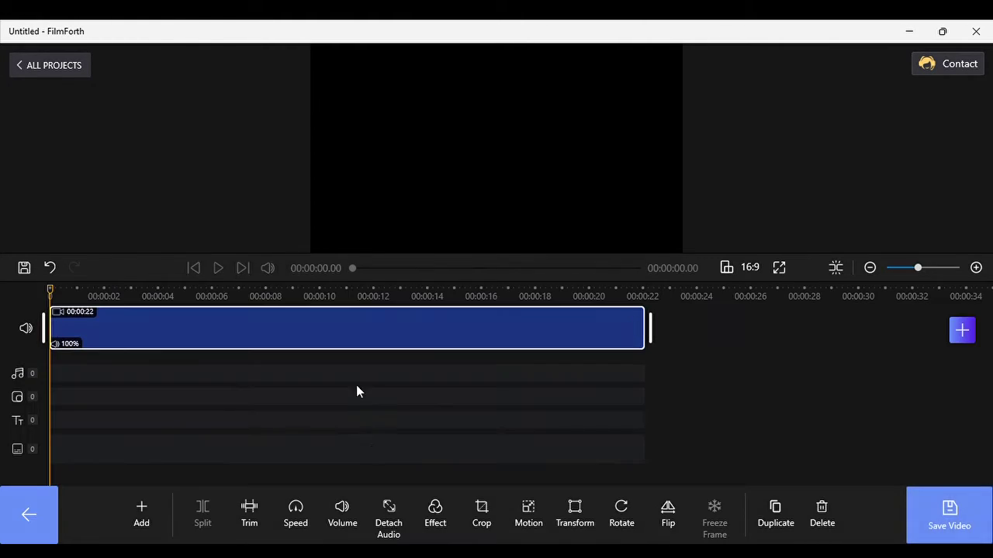
{"action": "left_click", "coordinate": [217, 268]}
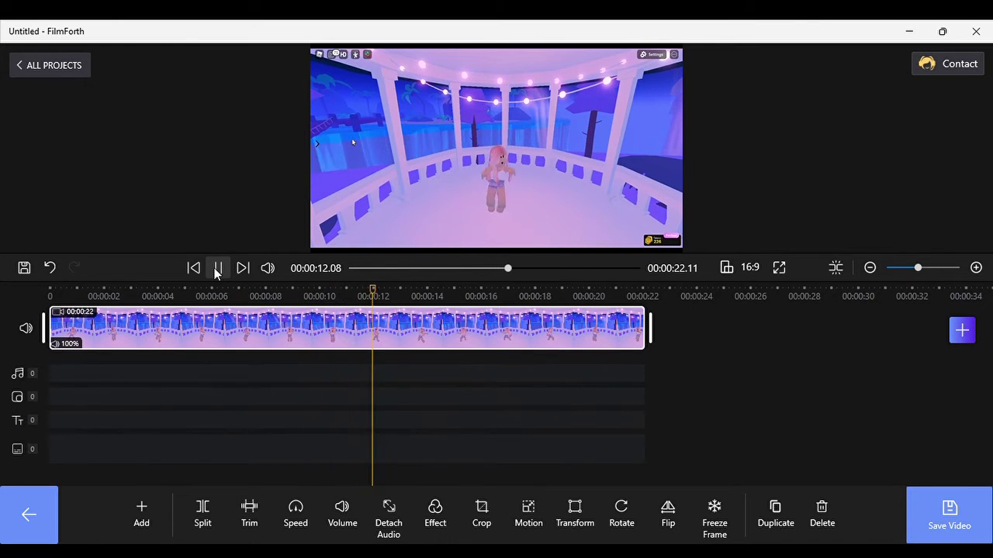
{"action": "left_click", "coordinate": [217, 270]}
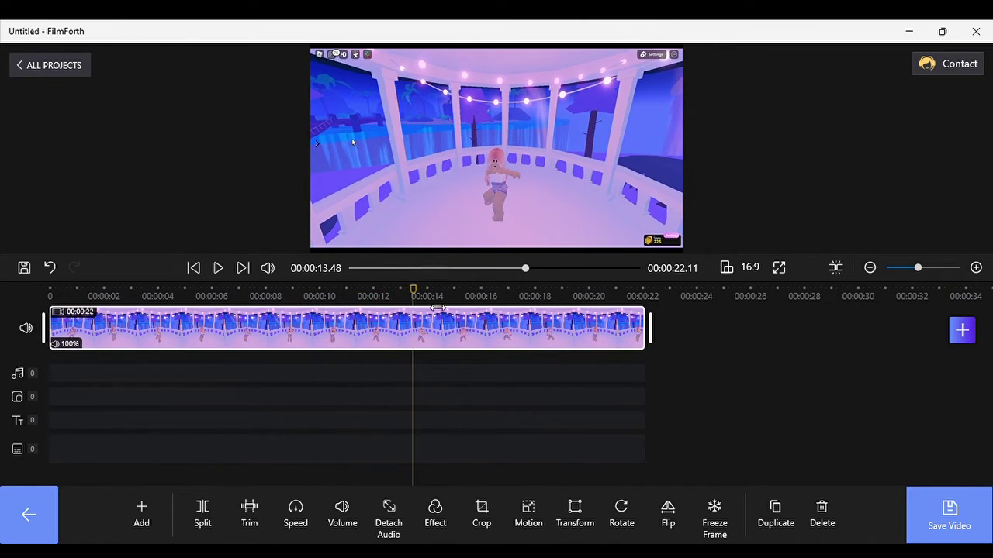
{"action": "mouse_move", "coordinate": [414, 295]}
{"action": "left_mouse_down"}
{"action": "mouse_move", "coordinate": [370, 297]}
{"action": "mouse_move", "coordinate": [413, 296]}
{"action": "mouse_move", "coordinate": [405, 293]}
{"action": "left_mouse_up"}
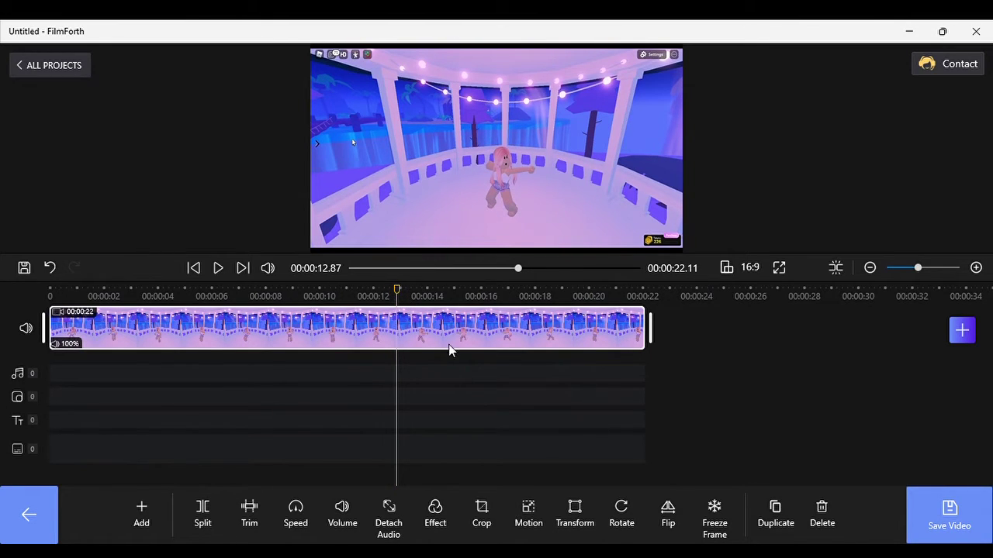
- Split the dance clip at 00:00:12.87, trim about a second off the first part's end, and start it at 2.26 s
{"action": "left_click", "coordinate": [205, 508]}
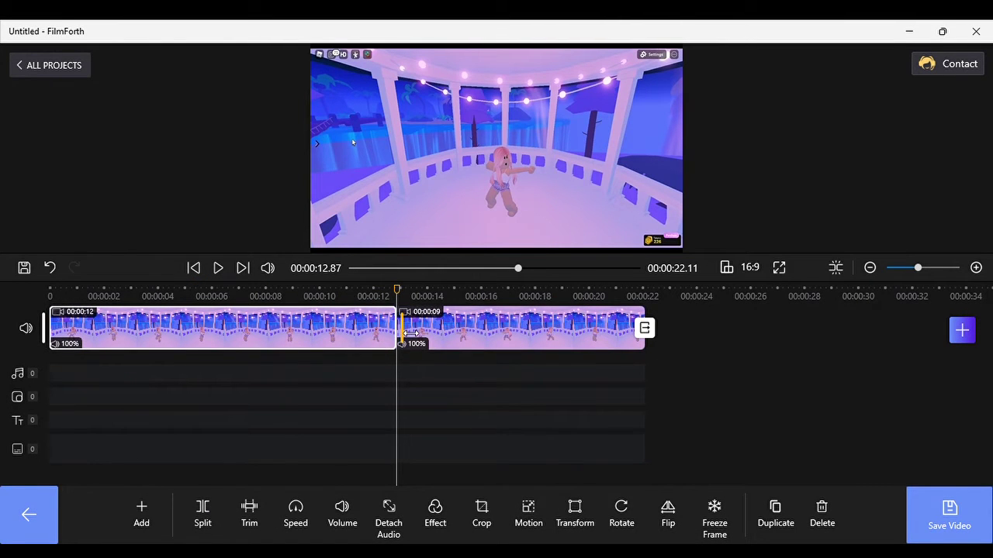
{"action": "left_click_drag", "start_coordinate": [382, 335], "coordinate": [372, 335]}
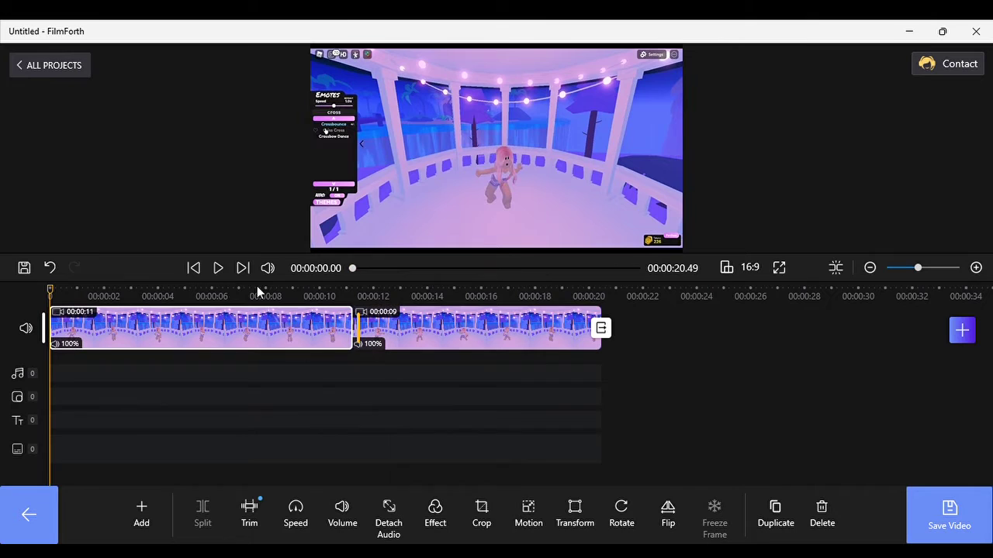
{"action": "left_click", "coordinate": [215, 268]}
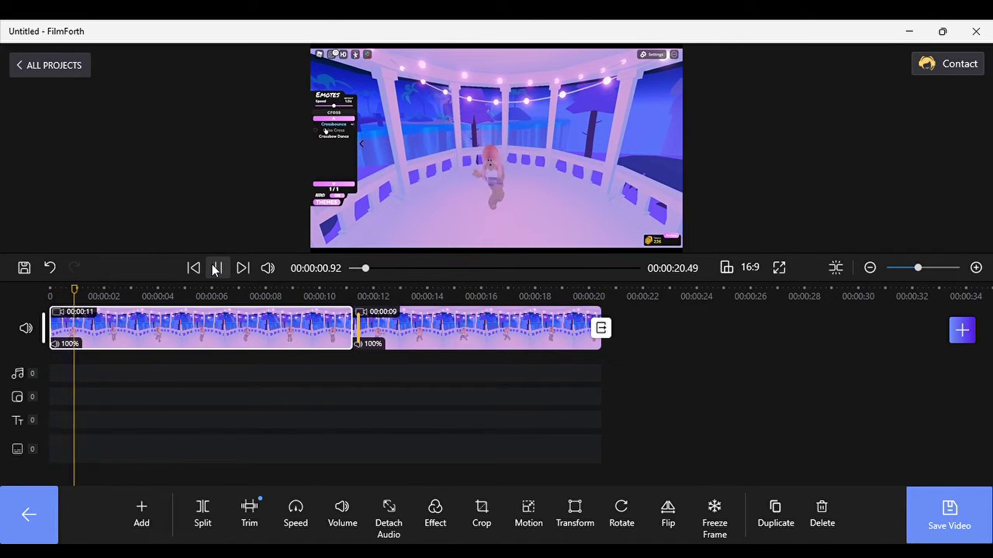
{"action": "left_click", "coordinate": [215, 268]}
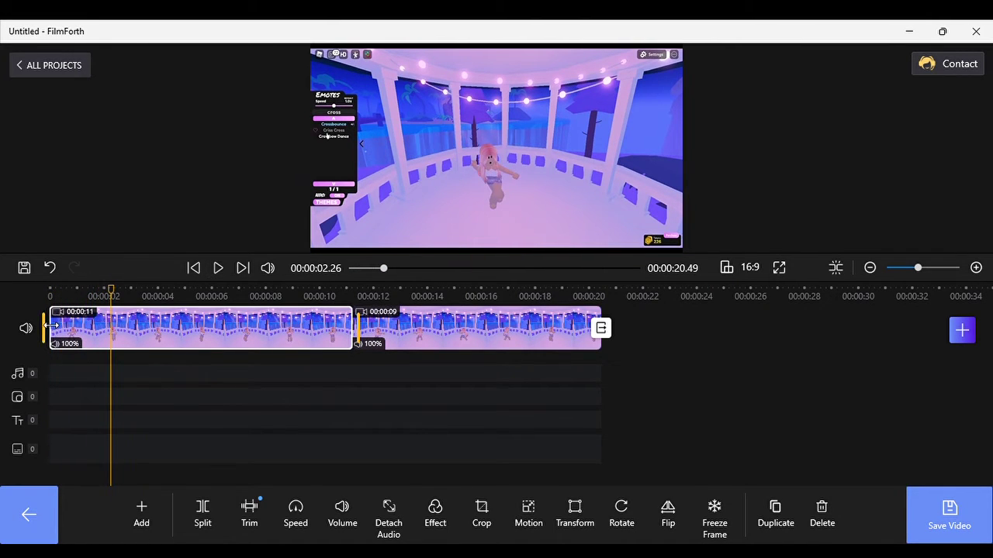
{"action": "left_click_drag", "start_coordinate": [86, 322], "coordinate": [147, 318]}
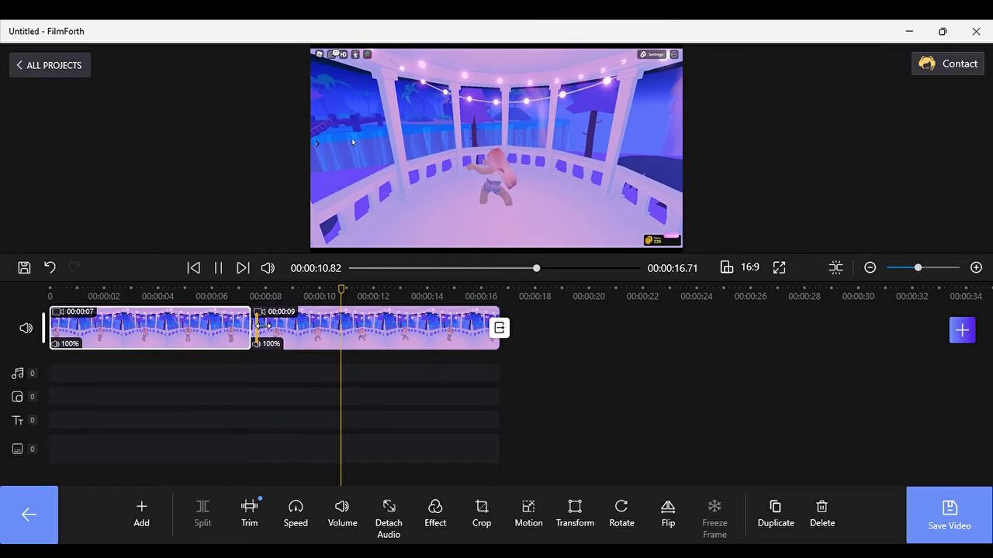
- Shorten the first clip to about 6 seconds for a 15.47-second total, and move the playhead back to about 6.5 s
{"action": "left_click_drag", "start_coordinate": [262, 327], "coordinate": [218, 327]}
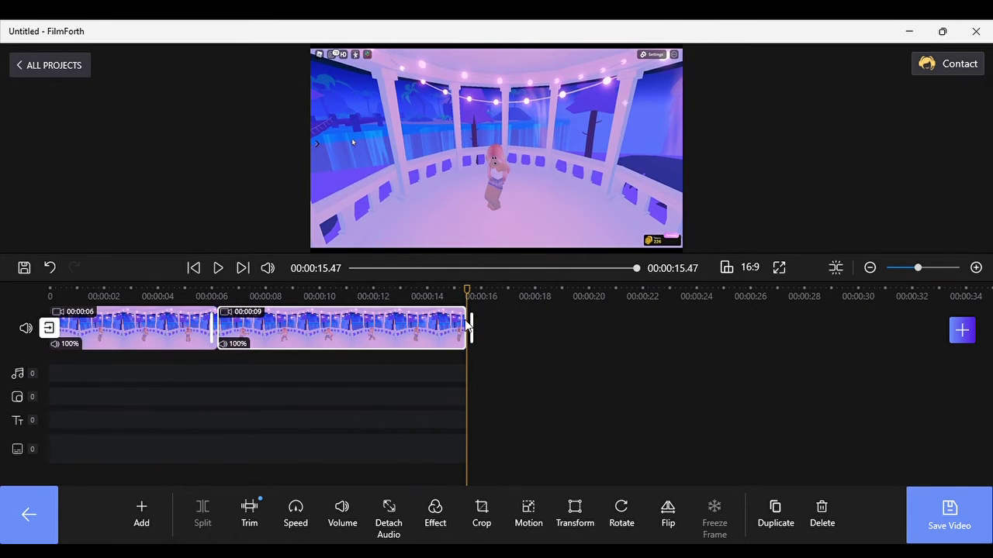
{"action": "left_click_drag", "start_coordinate": [479, 323], "coordinate": [522, 308]}
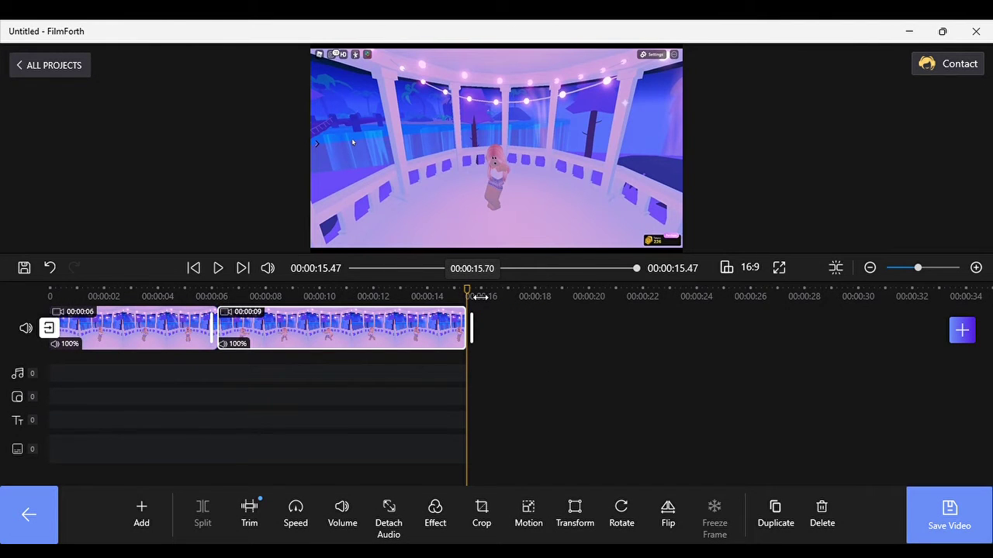
{"action": "left_click_drag", "start_coordinate": [481, 297], "coordinate": [50, 290]}
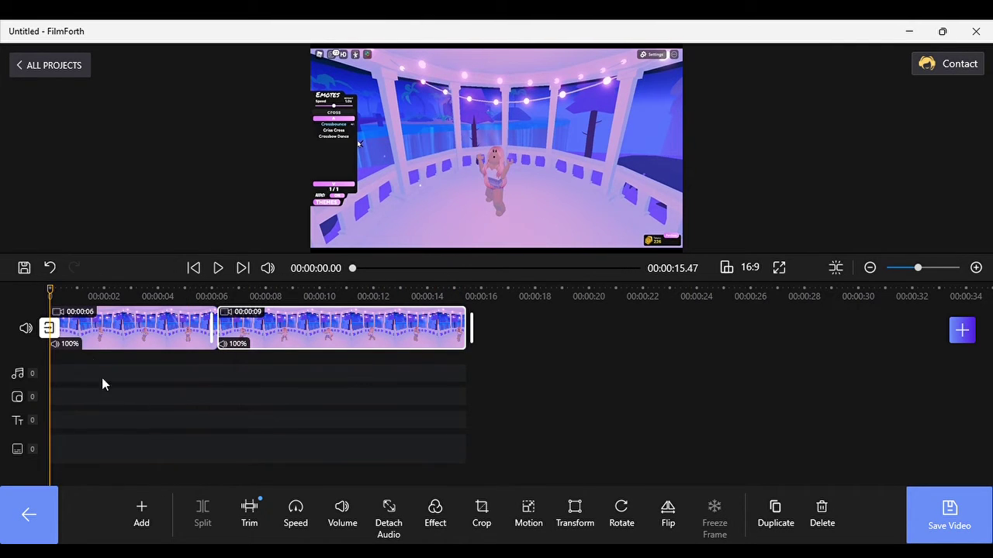
- Crop the first clip to a central 947×507 area, cutting out the game menus at the edges
{"action": "left_click", "coordinate": [142, 333]}
{"action": "left_click", "coordinate": [480, 517]}
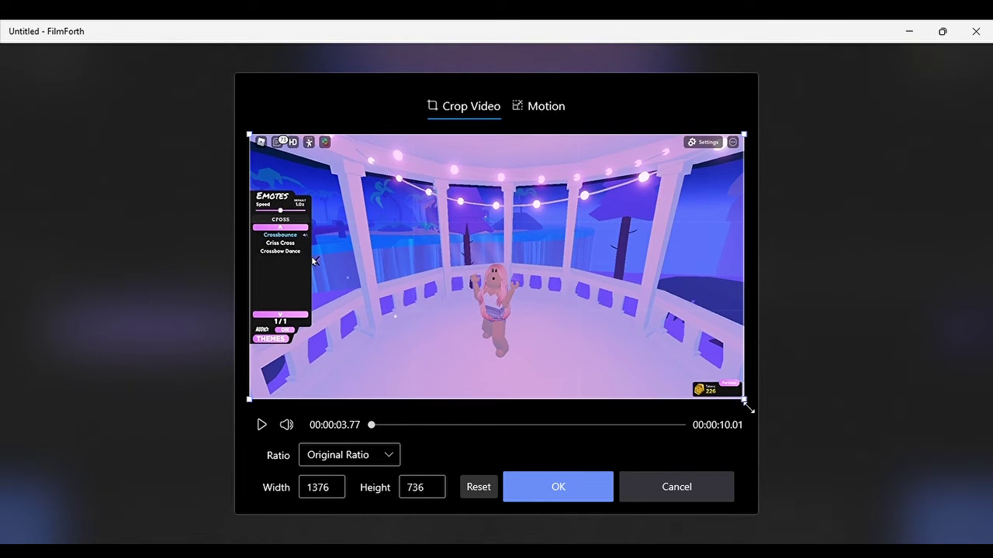
{"action": "left_click_drag", "start_coordinate": [749, 396], "coordinate": [661, 366]}
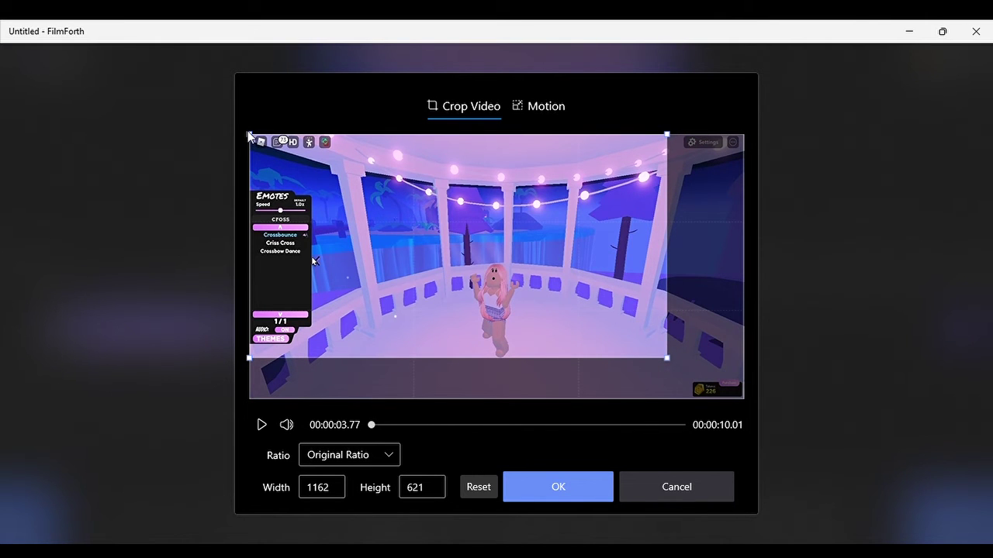
{"action": "left_click_drag", "start_coordinate": [250, 136], "coordinate": [330, 161]}
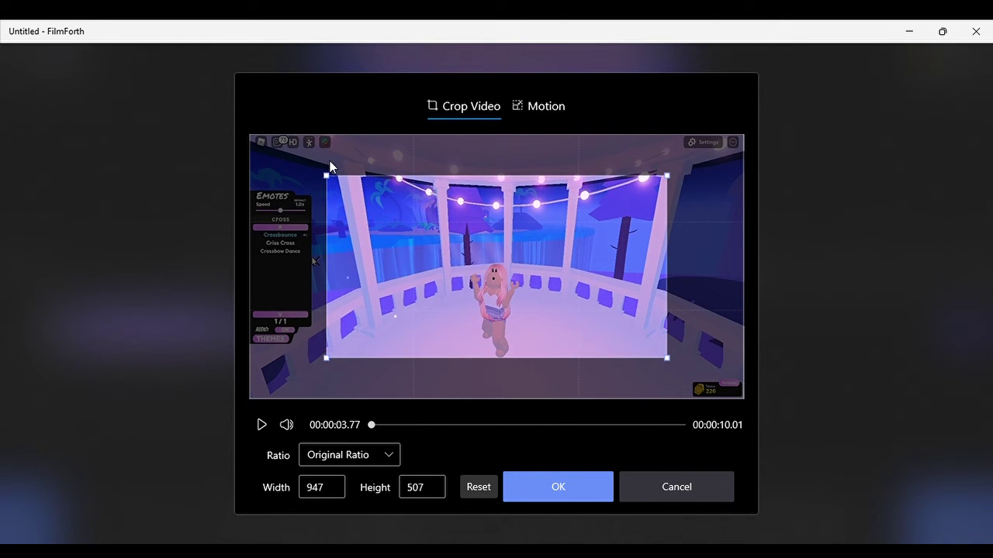
{"action": "left_click", "coordinate": [561, 496]}
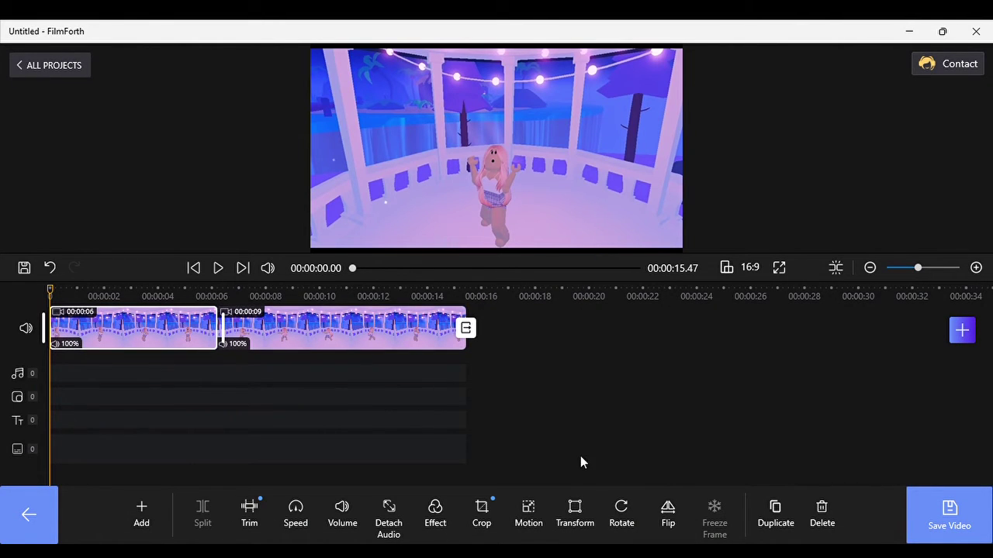
- Recheck the first clip's crop, then crop the second clip to 947×507 centred on the dancing character
{"action": "left_click", "coordinate": [482, 520]}
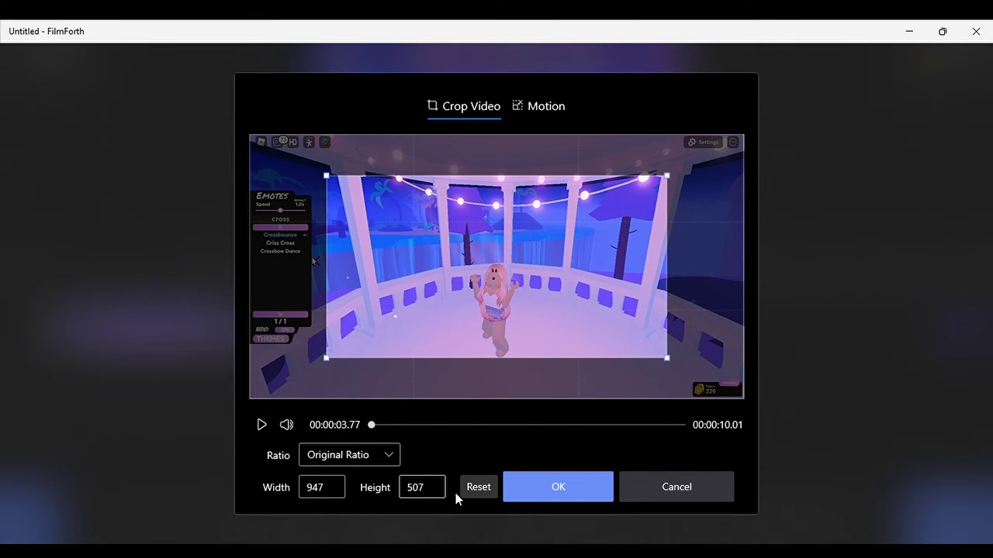
{"action": "left_click", "coordinate": [542, 479]}
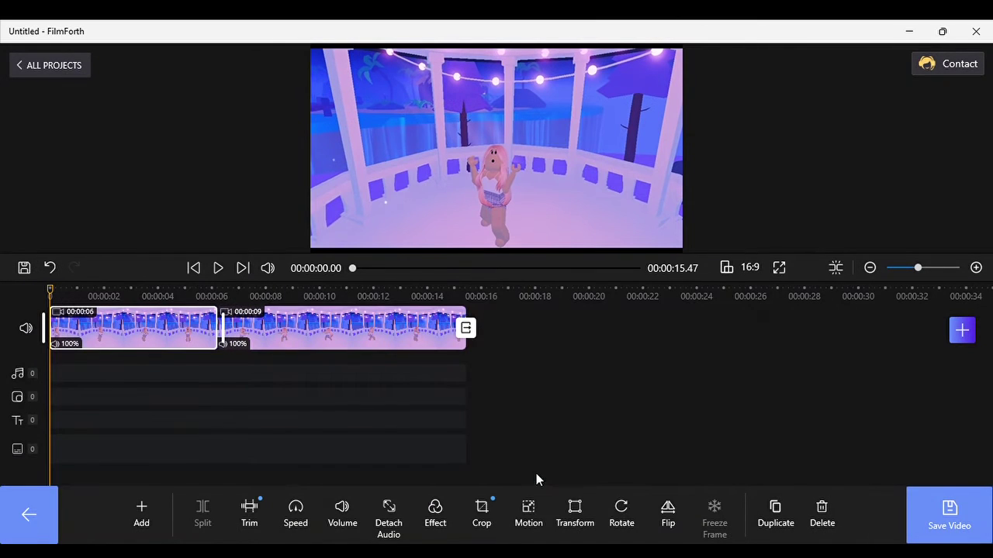
{"action": "left_click", "coordinate": [482, 512]}
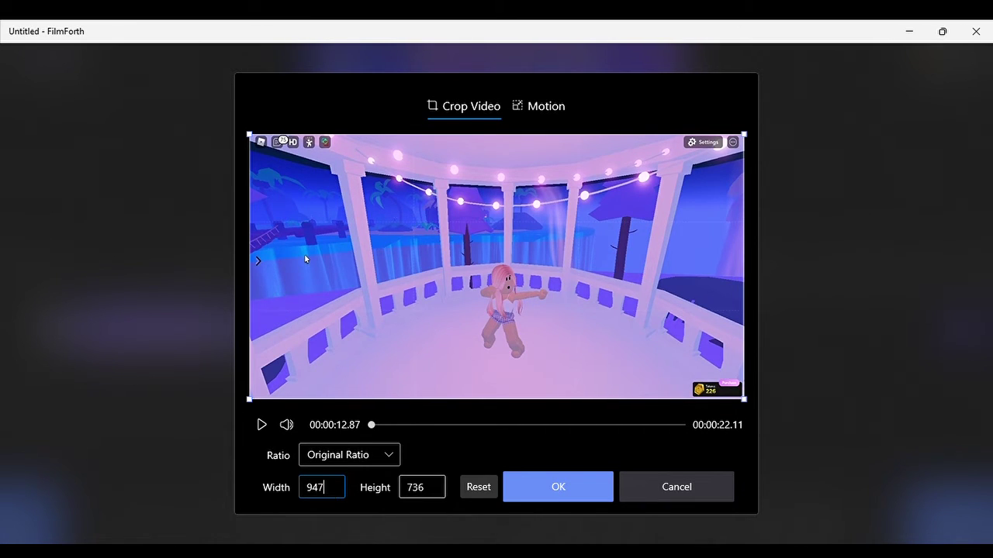
{"action": "key", "text": "Tab"}
{"action": "type", "text": "507"}
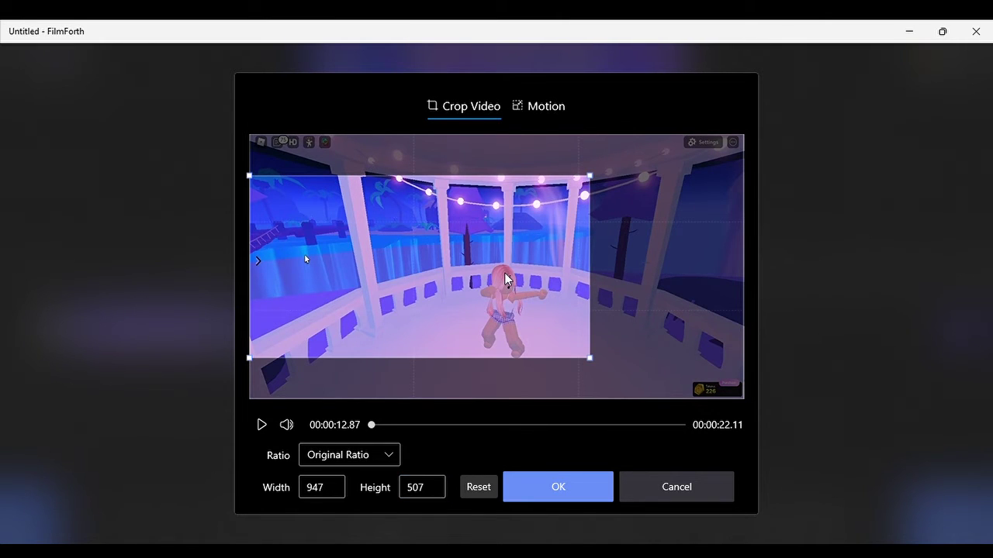
{"action": "left_click_drag", "start_coordinate": [505, 279], "coordinate": [597, 285]}
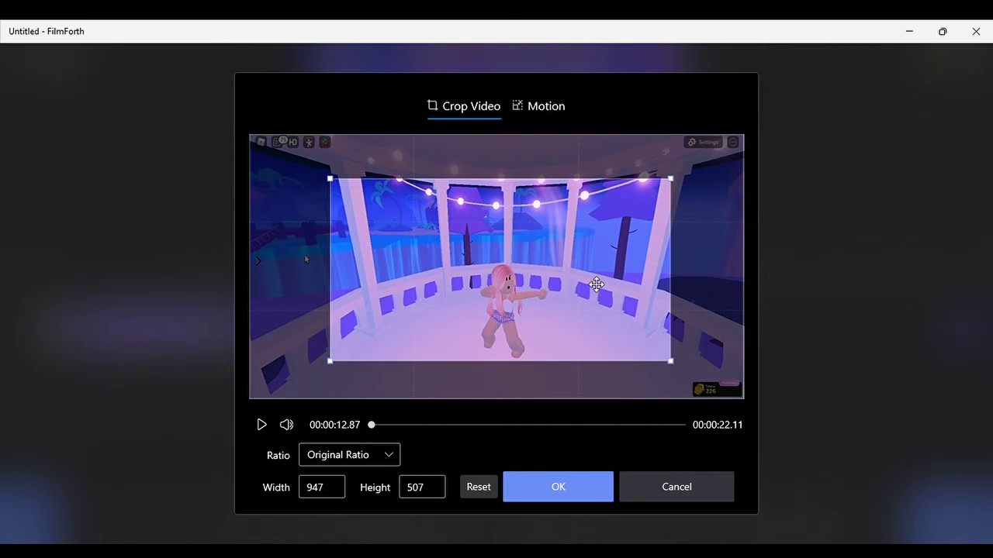
{"action": "left_click", "coordinate": [540, 499]}
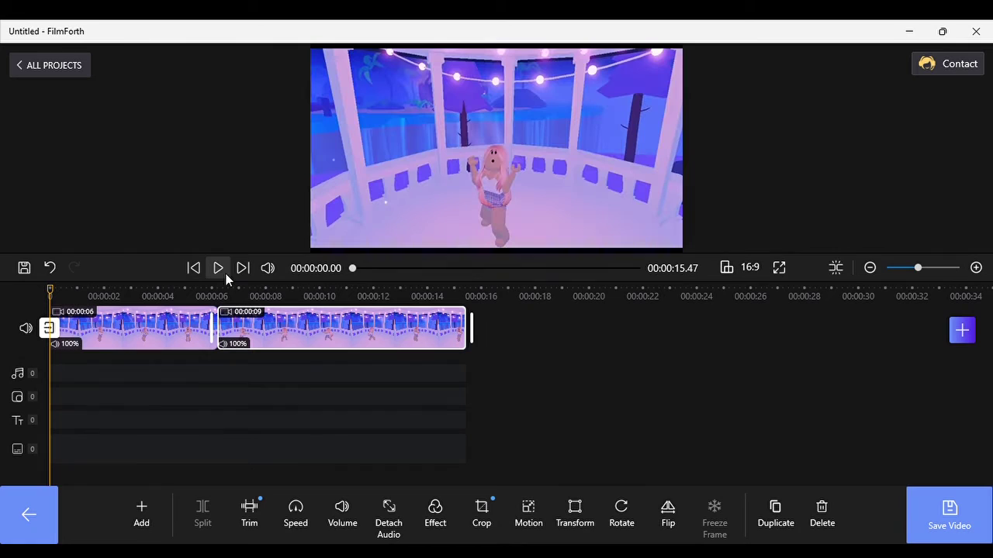
- Review the cropped edit and extend the first clip to about 6.6 s, making the video 15.77 seconds
{"action": "left_click", "coordinate": [219, 269]}
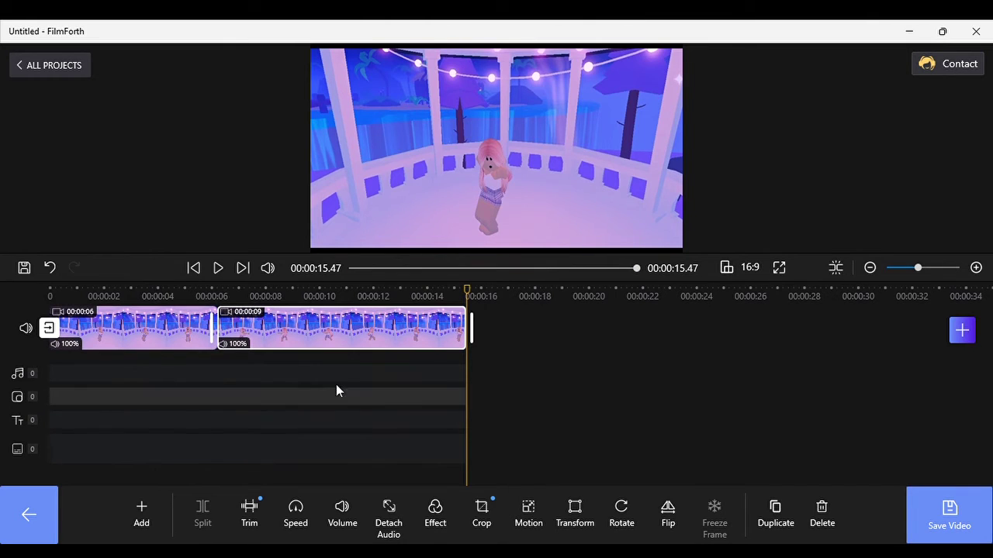
{"action": "left_click", "coordinate": [176, 336]}
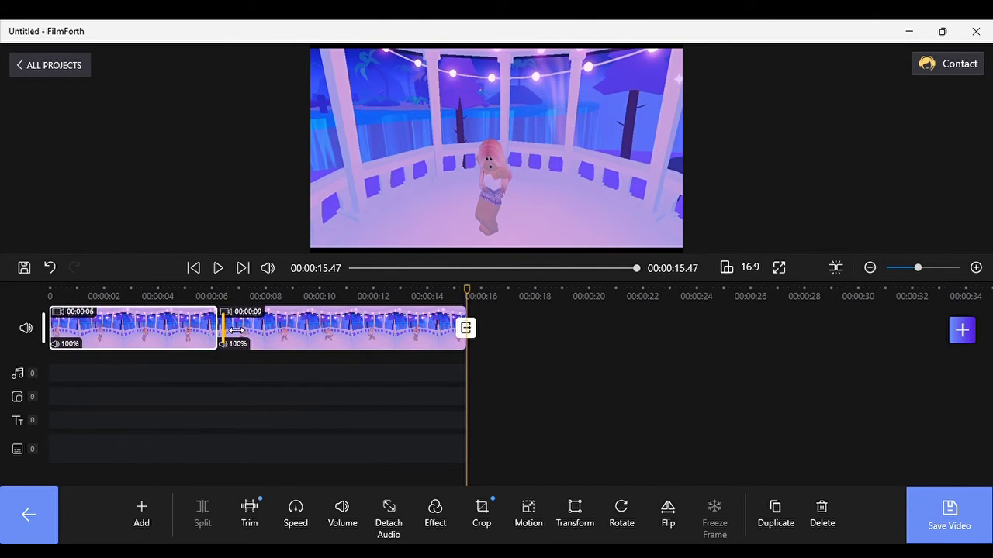
{"action": "left_click_drag", "start_coordinate": [242, 331], "coordinate": [253, 331]}
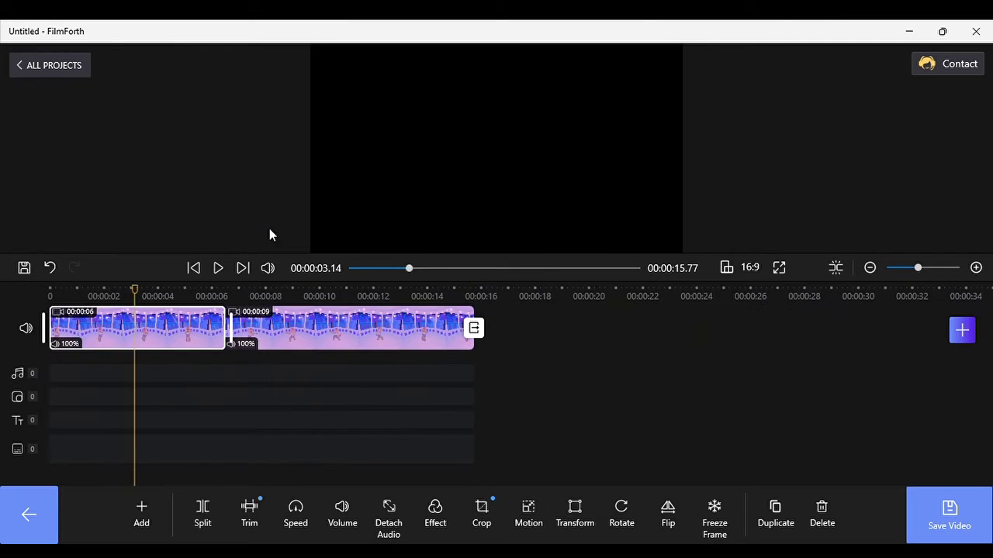
{"action": "left_click", "coordinate": [218, 268]}
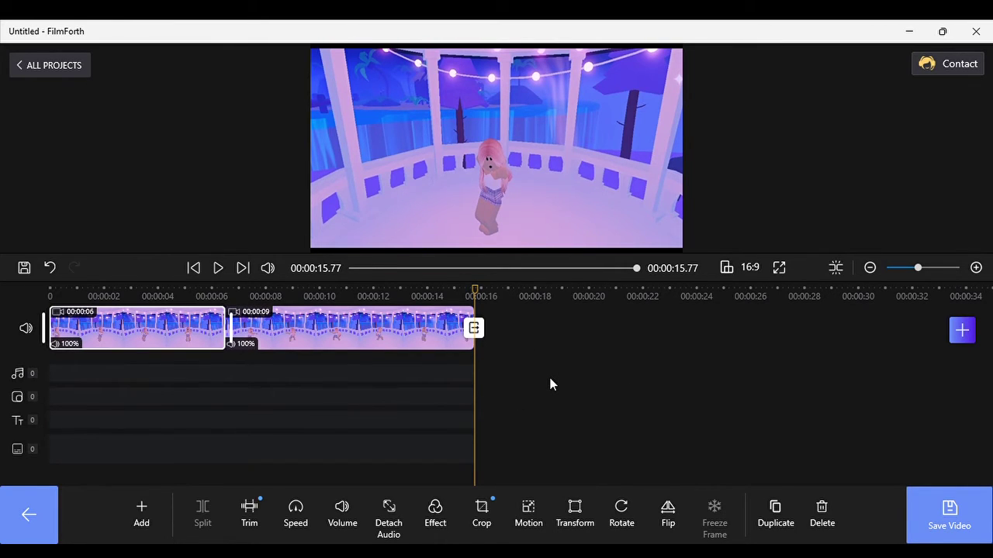
- Preview the Glitch, Brannan and Gingham filters on the first clip, then settle on 1977
{"action": "left_click", "coordinate": [433, 521]}
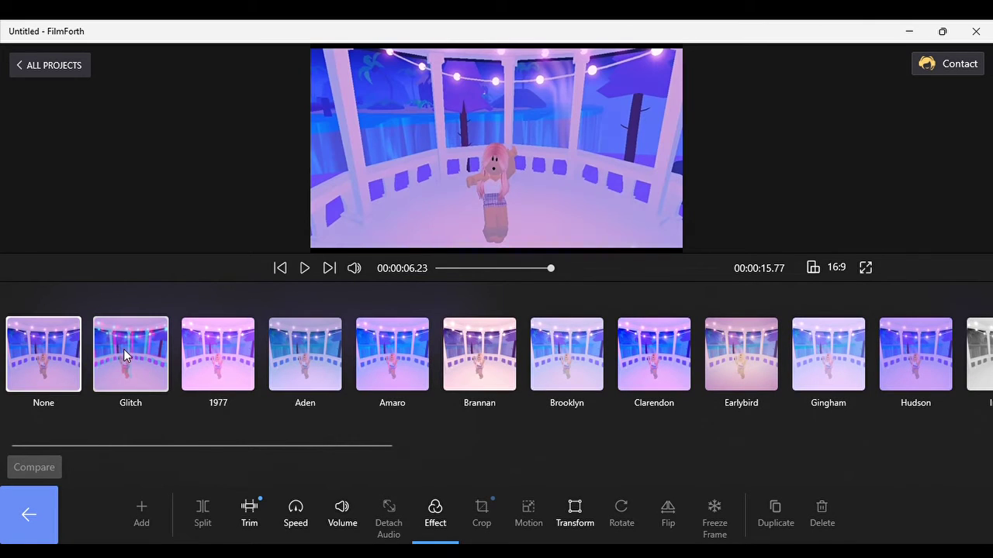
{"action": "left_click", "coordinate": [123, 350]}
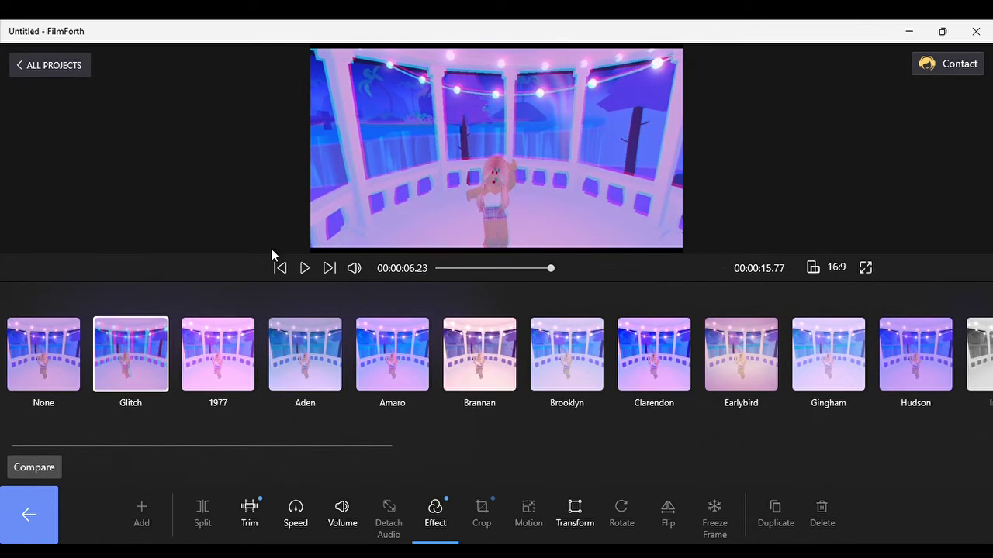
{"action": "left_click", "coordinate": [304, 266]}
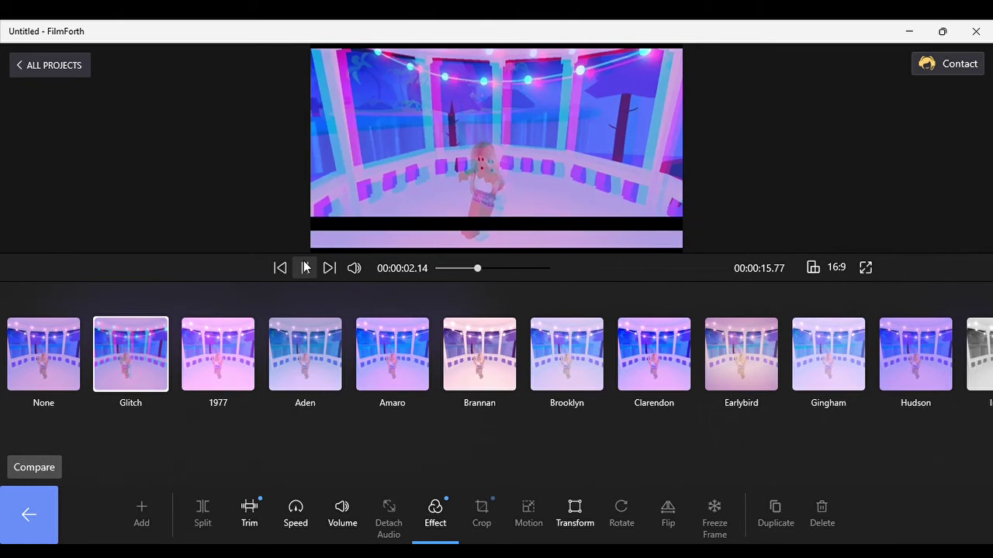
{"action": "left_click", "coordinate": [216, 380]}
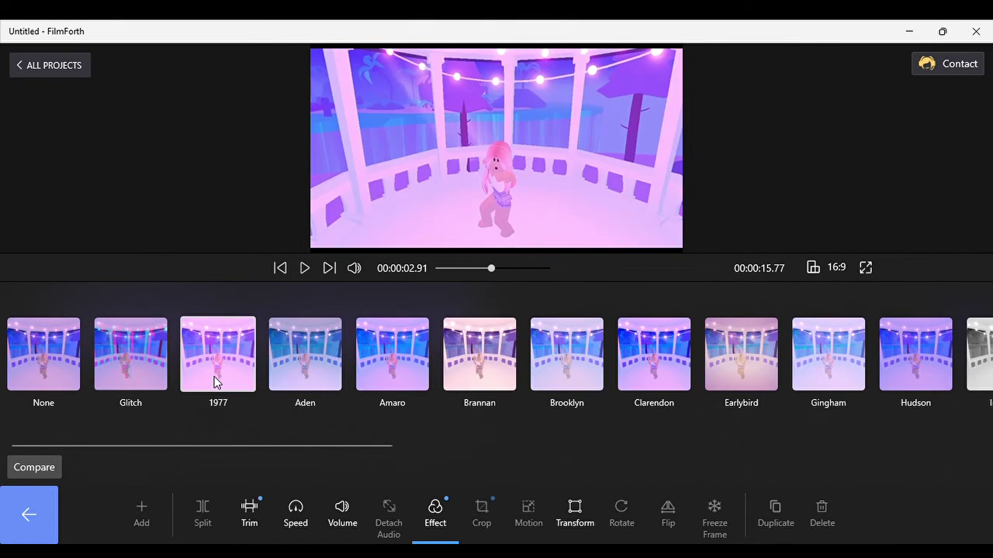
{"action": "left_click", "coordinate": [305, 269]}
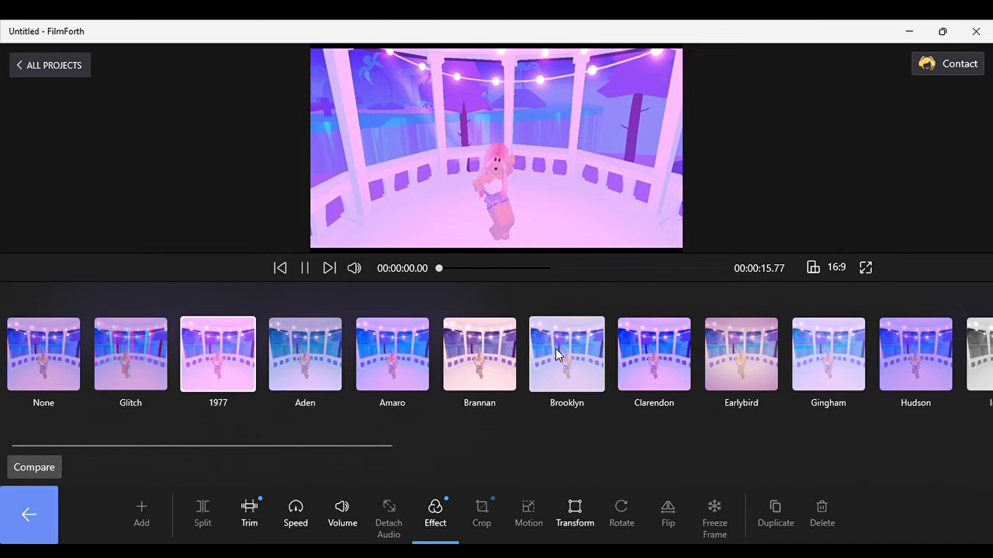
{"action": "left_click", "coordinate": [477, 369]}
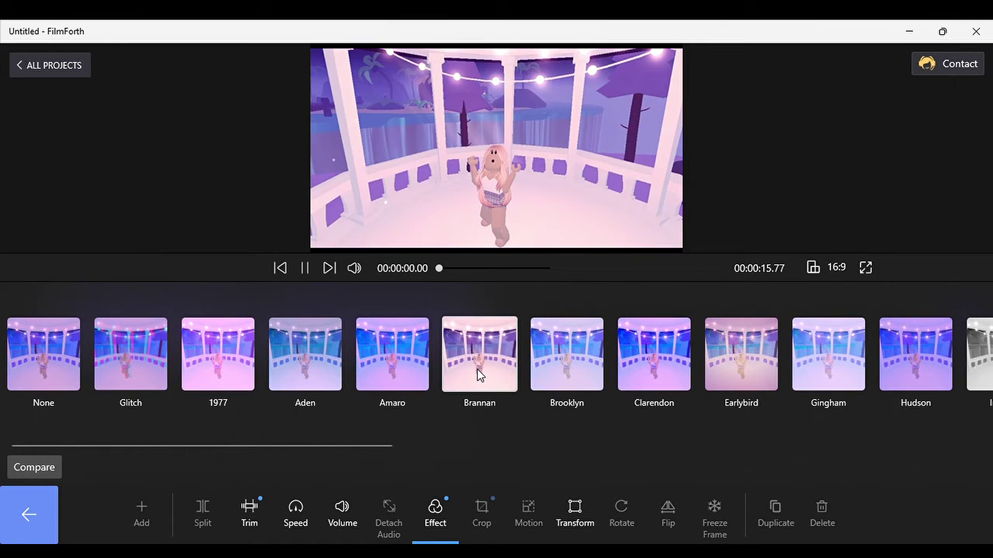
{"action": "left_click", "coordinate": [807, 363]}
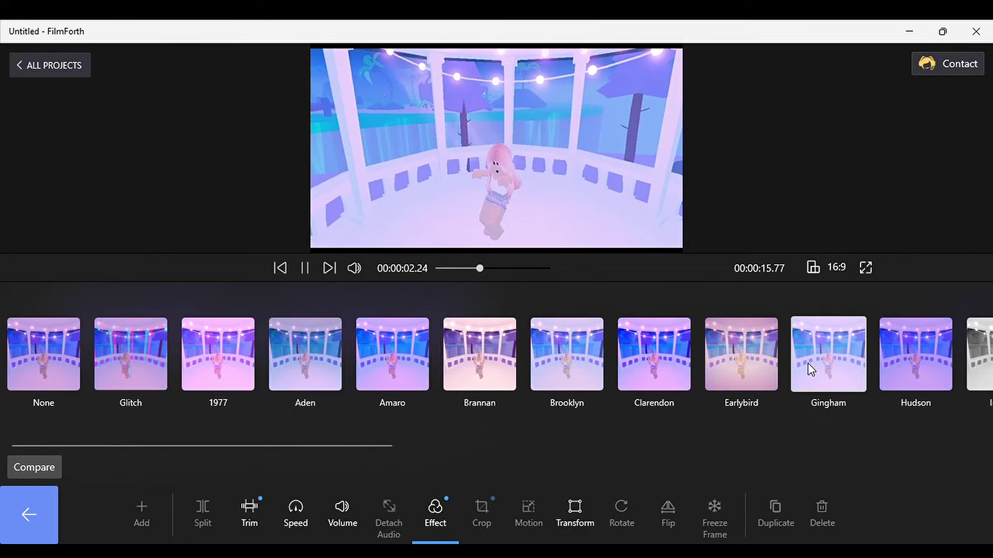
{"action": "left_click", "coordinate": [243, 359]}
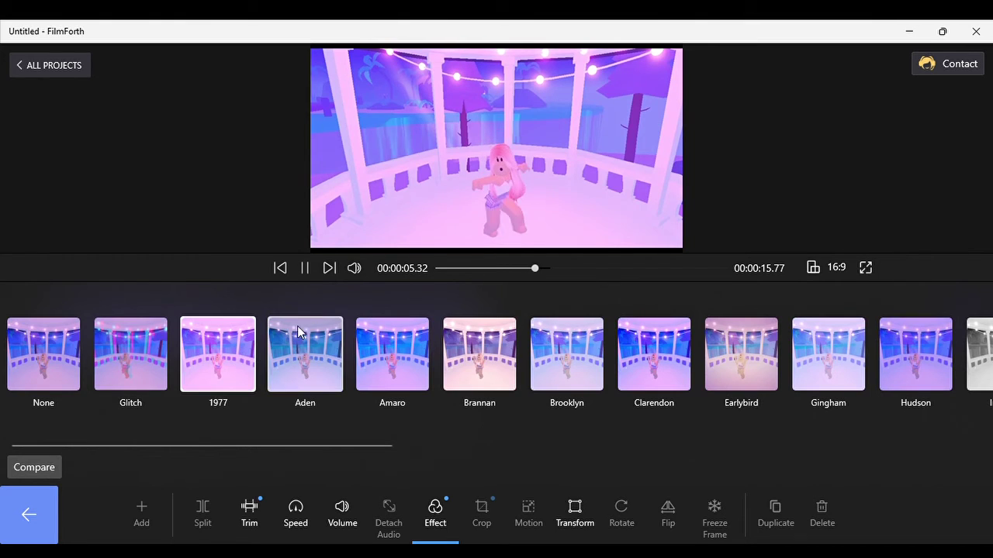
{"action": "key", "text": "space"}
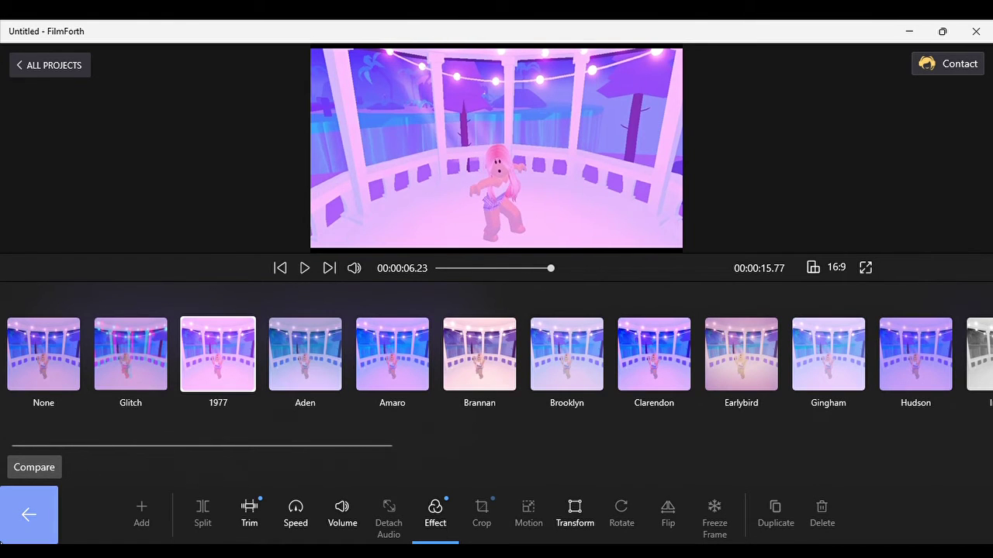
{"action": "left_click", "coordinate": [9, 524]}
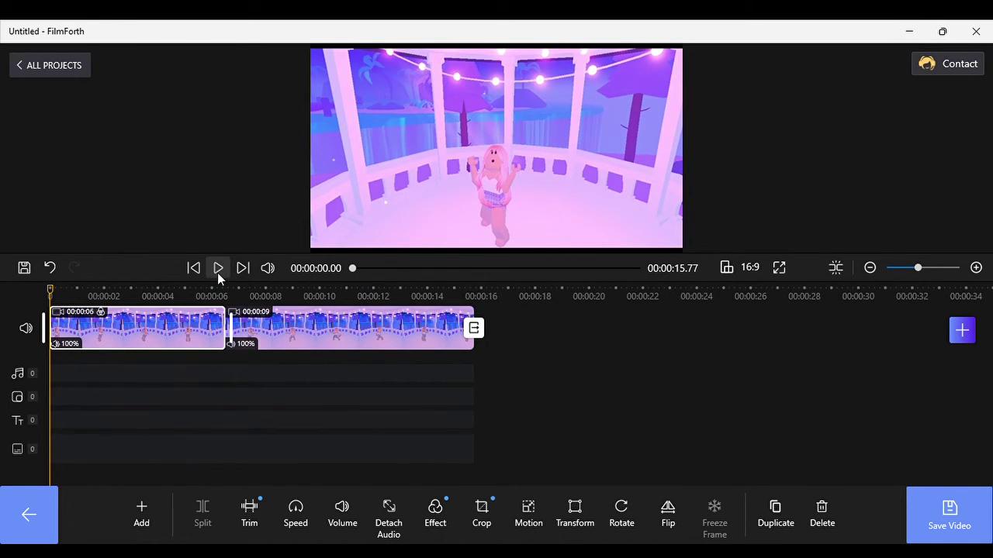
{"action": "left_click", "coordinate": [218, 270]}
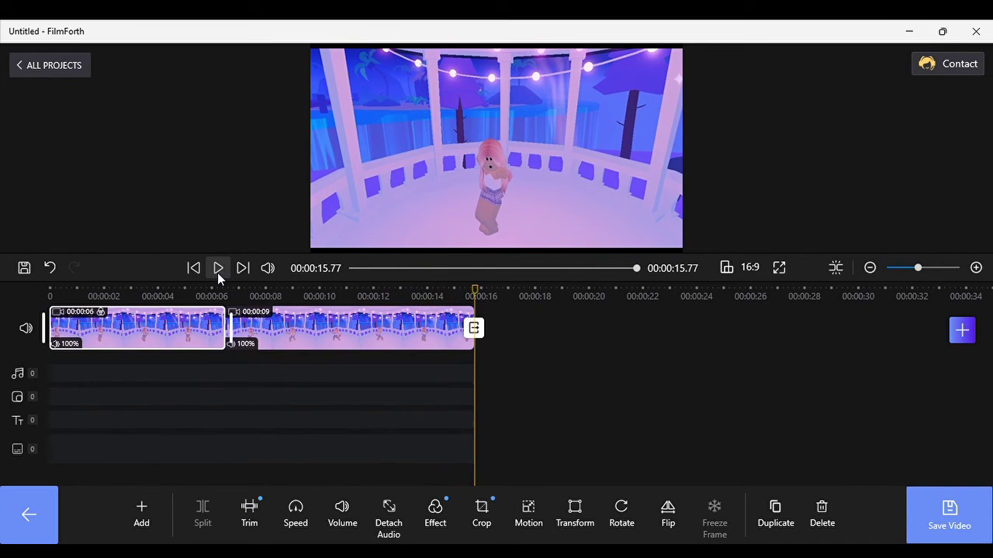
- Select the second dance clip and apply the 1977 filter to it
{"action": "left_click", "coordinate": [378, 349]}
{"action": "left_click", "coordinate": [435, 516]}
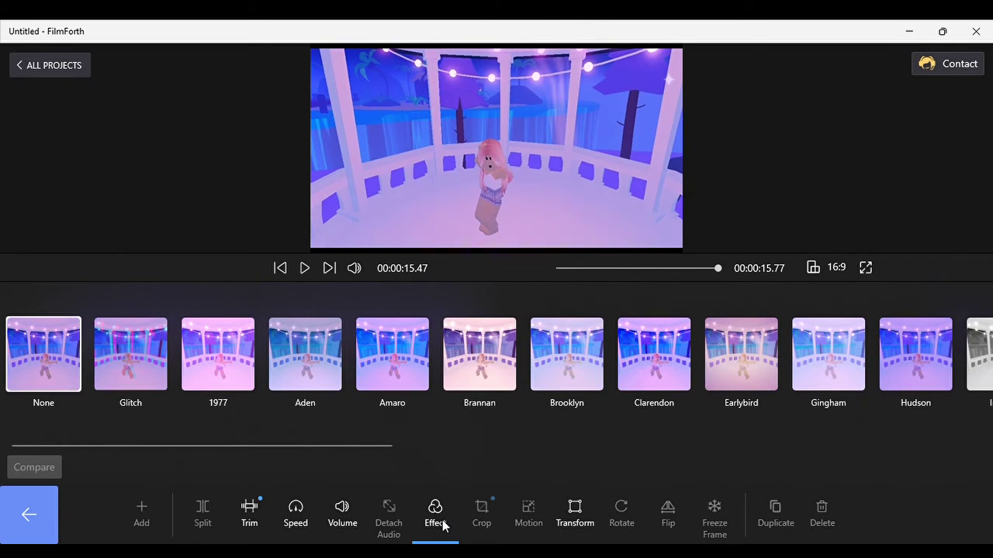
{"action": "left_click", "coordinate": [225, 347]}
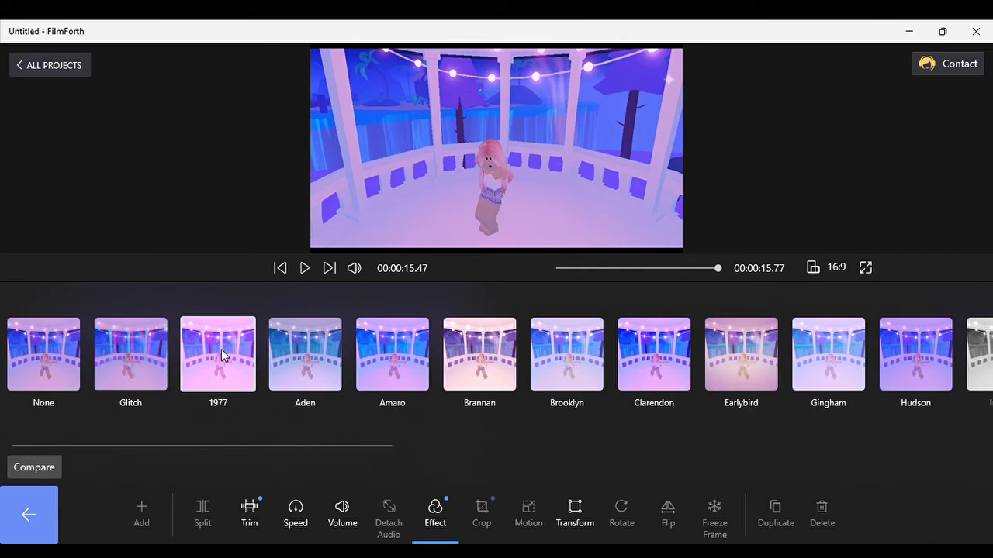
{"action": "left_click", "coordinate": [38, 512]}
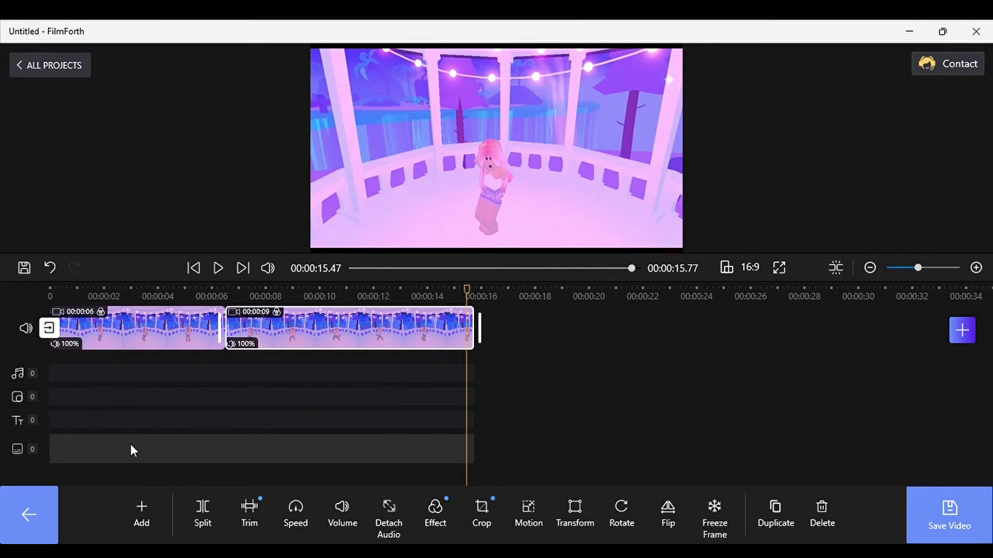
{"action": "left_click_drag", "start_coordinate": [468, 297], "coordinate": [2, 267]}
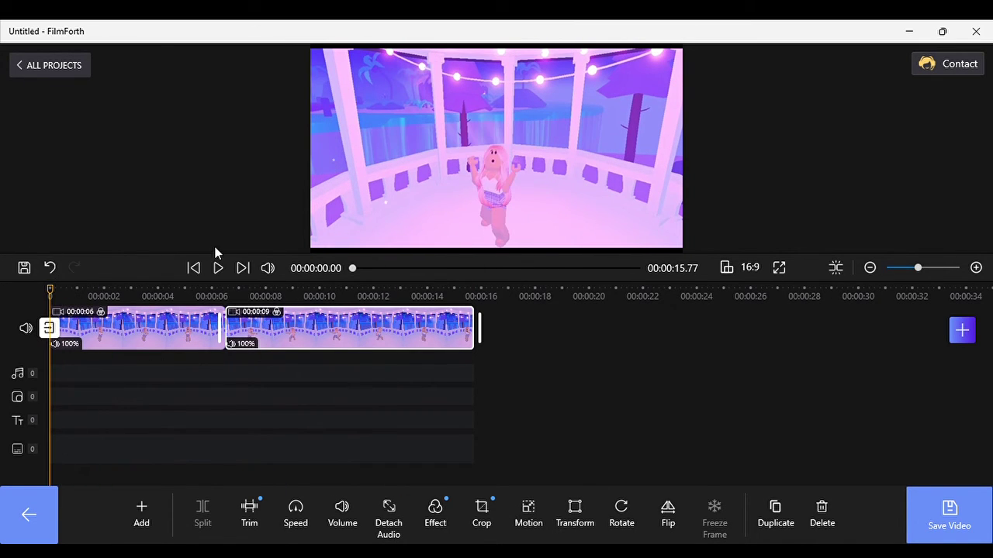
{"action": "left_click", "coordinate": [220, 271]}
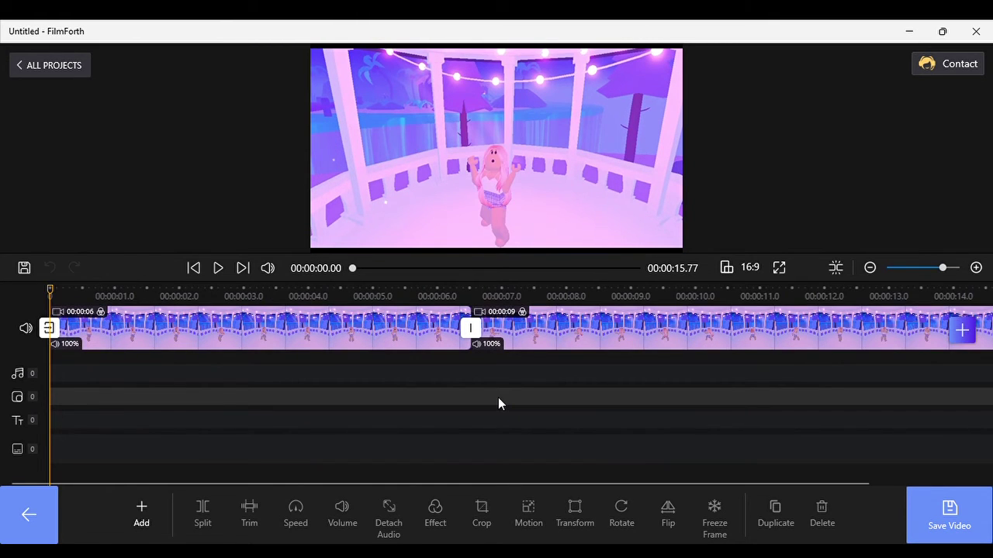
- Switch to the audio tracks and choose Voiceover from the add-audio options
{"action": "left_click", "coordinate": [278, 375]}
{"action": "left_click", "coordinate": [289, 513]}
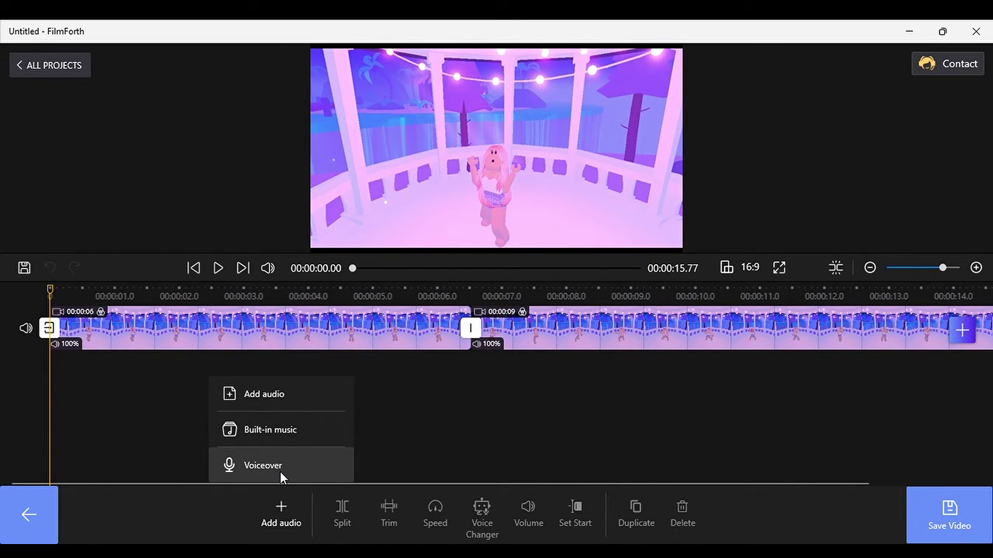
{"action": "left_click", "coordinate": [280, 472]}
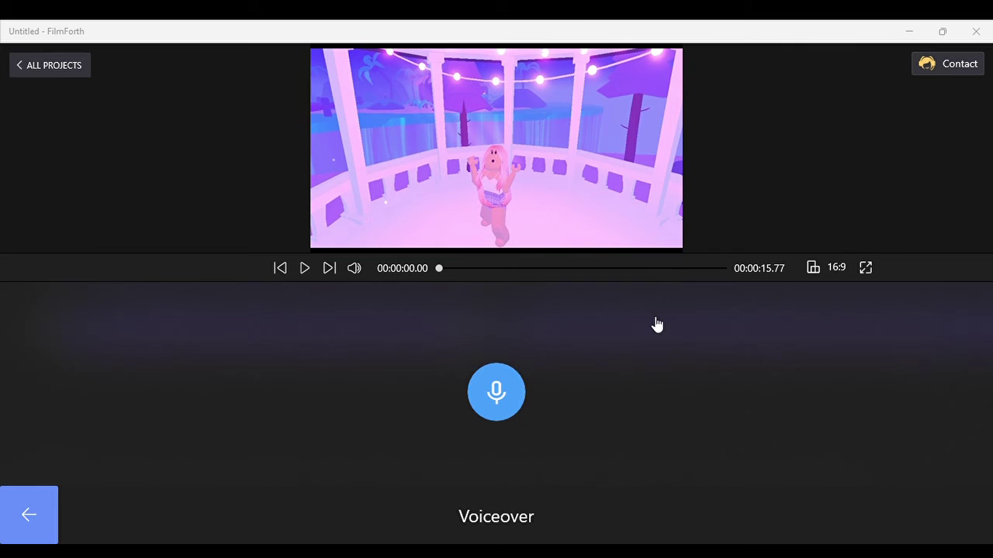
- Record about 28 seconds of music as a voiceover with the microphone, then stop recording
{"action": "left_click", "coordinate": [499, 397]}
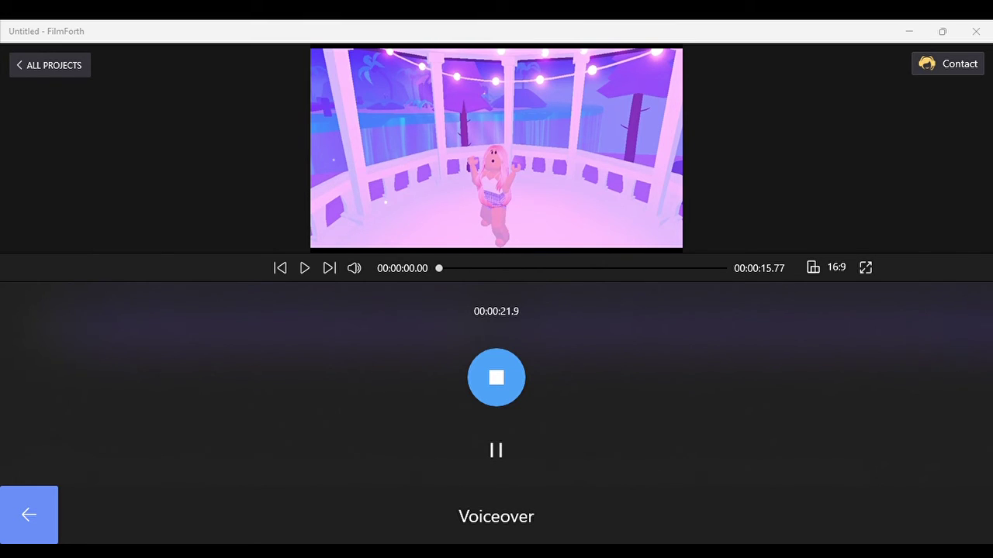
{"action": "left_click", "coordinate": [494, 379]}
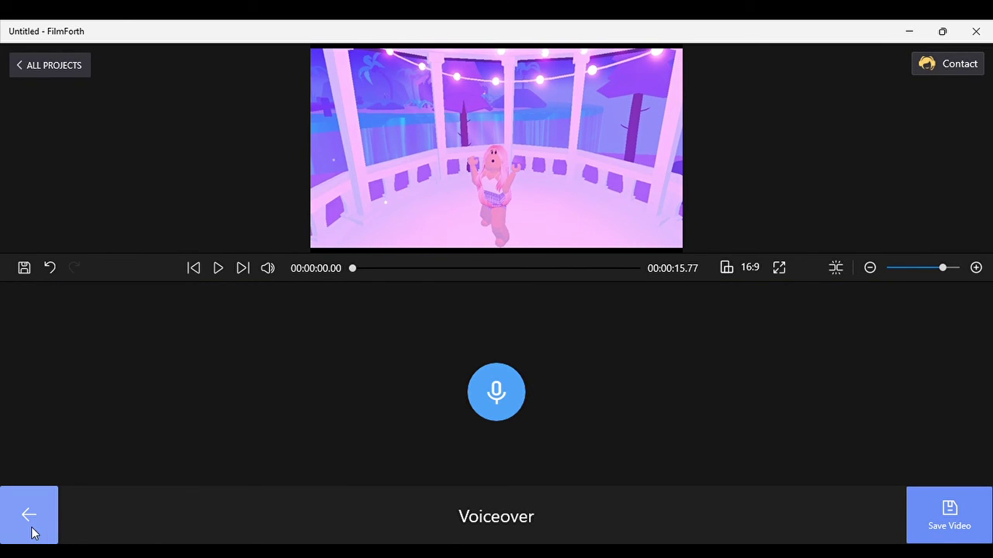
- On the timeline, trim a little off the voiceover's start and shift it about 6 seconds earlier
{"action": "left_click", "coordinate": [31, 517]}
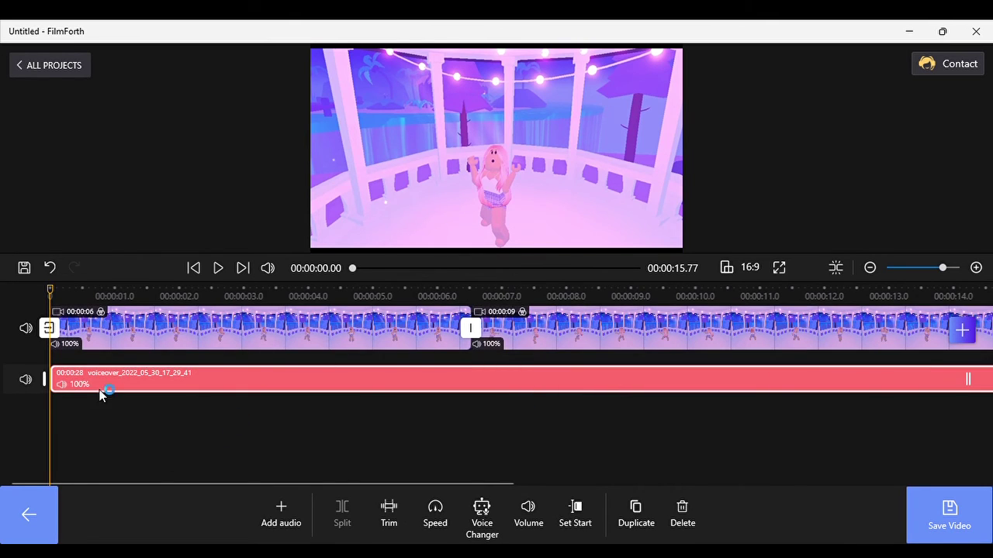
{"action": "left_click_drag", "start_coordinate": [56, 377], "coordinate": [98, 378]}
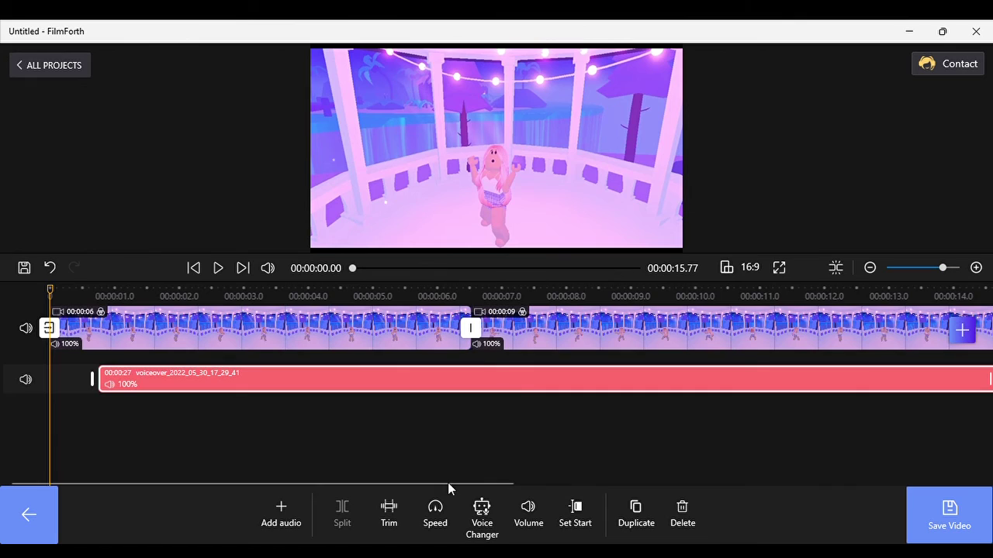
{"action": "left_click_drag", "start_coordinate": [447, 483], "coordinate": [875, 431]}
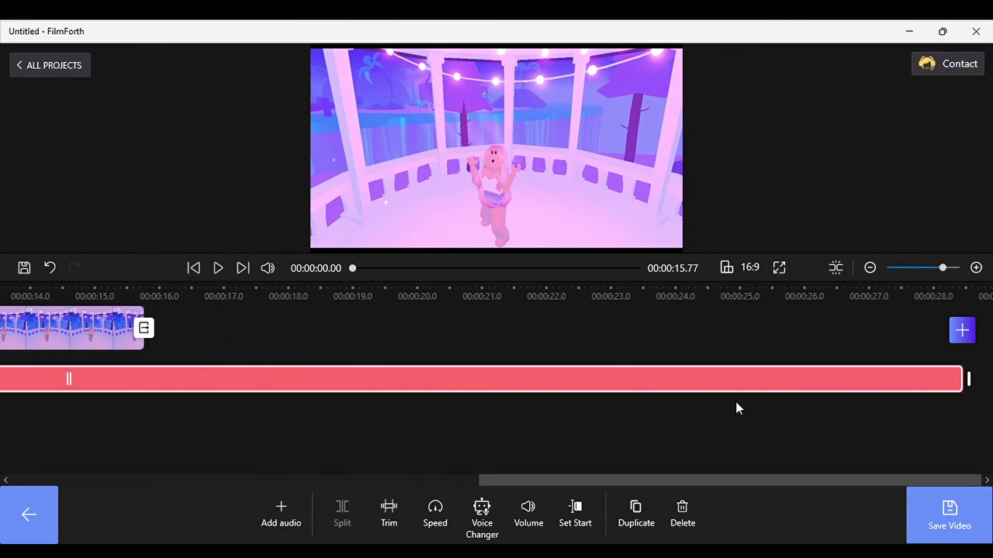
{"action": "left_click_drag", "start_coordinate": [71, 381], "coordinate": [915, 389]}
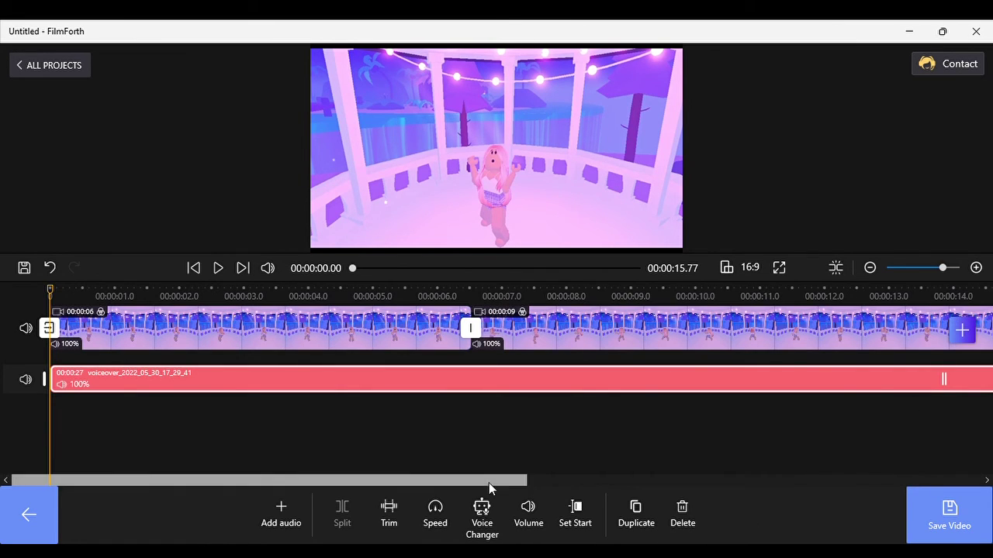
{"action": "left_click_drag", "start_coordinate": [489, 483], "coordinate": [206, 408]}
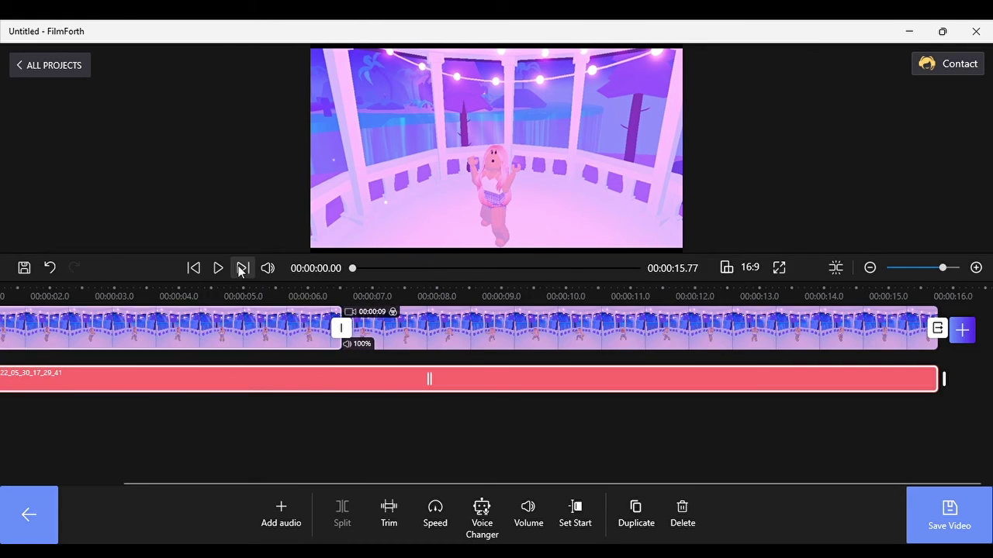
- Trim the voiceover's start up to the 9.10-second playhead position
{"action": "left_click", "coordinate": [208, 272]}
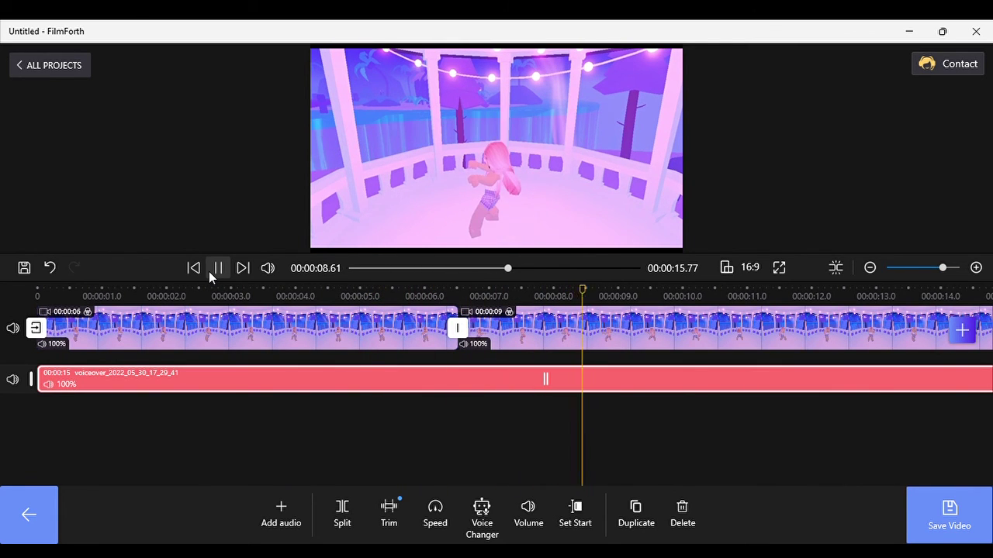
{"action": "left_click", "coordinate": [209, 272]}
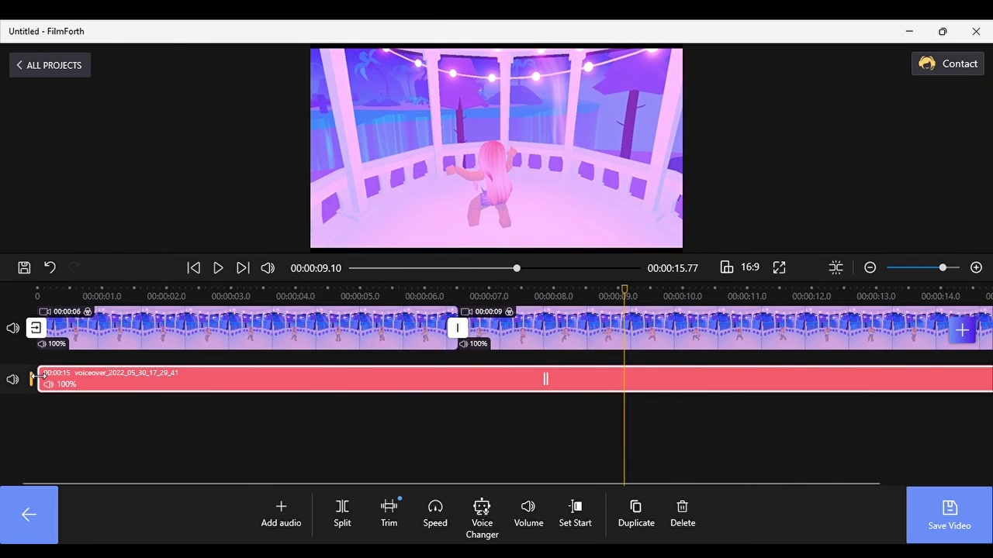
{"action": "left_click_drag", "start_coordinate": [34, 377], "coordinate": [590, 399]}
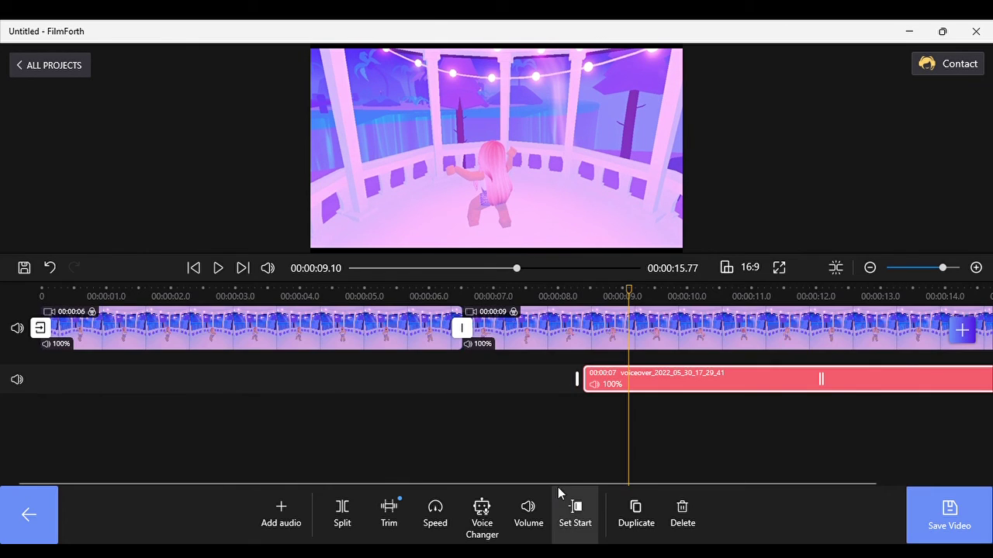
- Move the 7-second voiceover piece to start at zero and return playback to the beginning
{"action": "left_click_drag", "start_coordinate": [556, 480], "coordinate": [773, 497]}
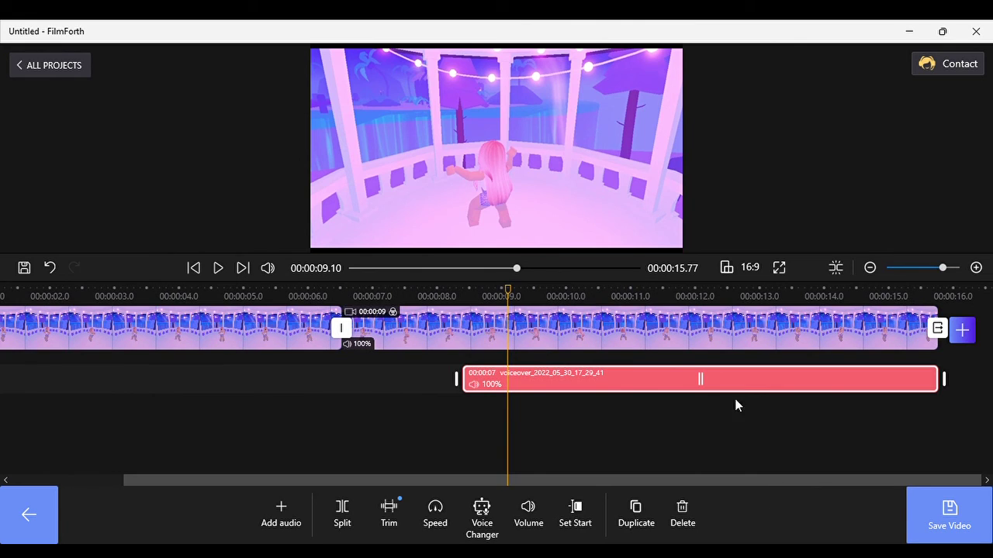
{"action": "left_click_drag", "start_coordinate": [701, 379], "coordinate": [99, 348]}
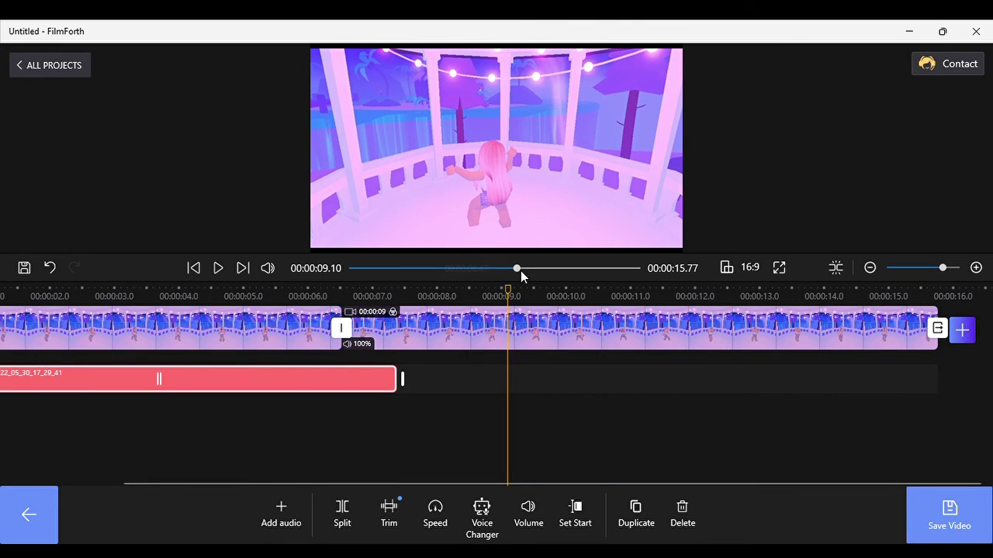
{"action": "left_click_drag", "start_coordinate": [518, 271], "coordinate": [164, 302]}
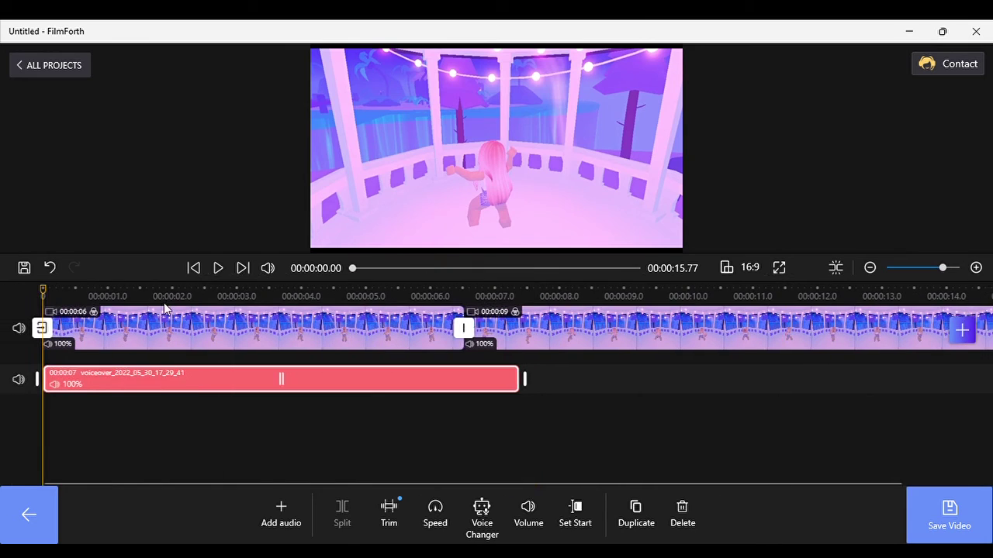
- Lengthen the voiceover clip slightly and replay the edit from zero to check its timing
{"action": "left_click", "coordinate": [219, 269]}
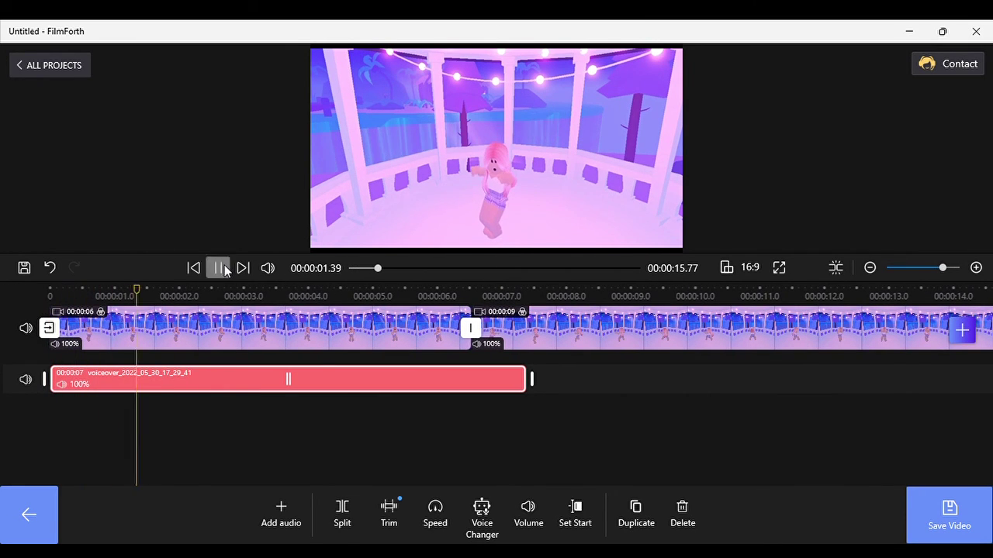
{"action": "left_click", "coordinate": [221, 268]}
{"action": "left_click_drag", "start_coordinate": [44, 380], "coordinate": [110, 380]}
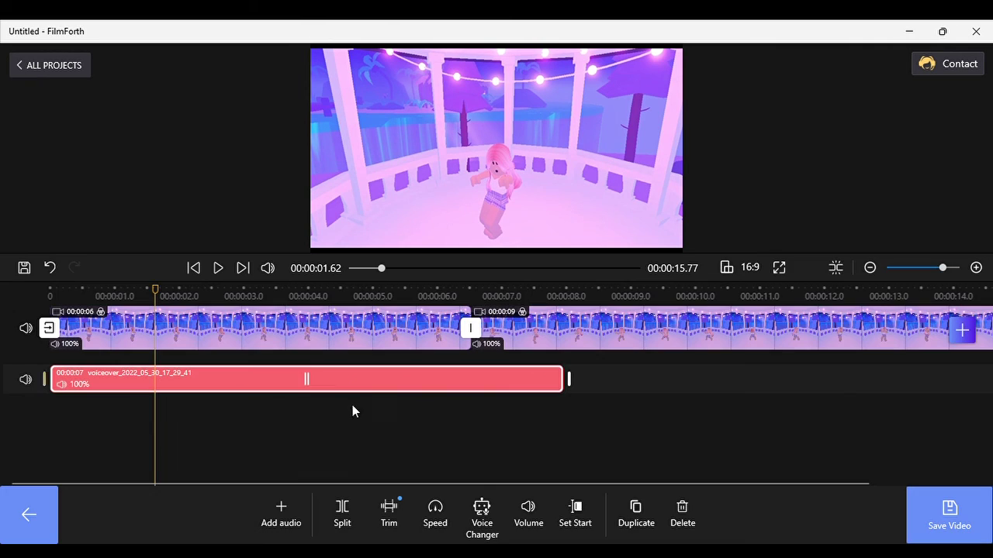
{"action": "mouse_move", "coordinate": [312, 381]}
{"action": "left_mouse_down"}
{"action": "mouse_move", "coordinate": [361, 380]}
{"action": "mouse_move", "coordinate": [306, 385]}
{"action": "left_mouse_up"}
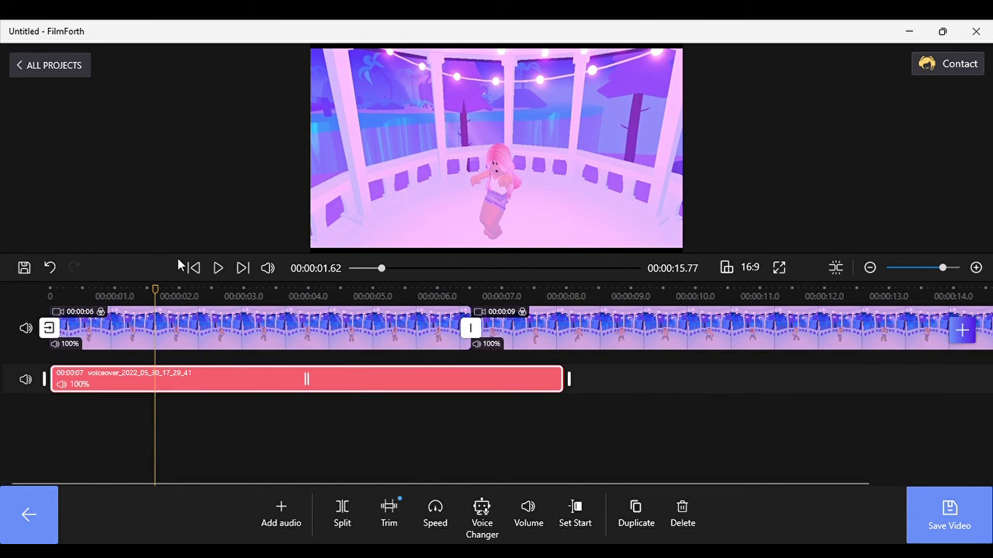
{"action": "left_click", "coordinate": [218, 268]}
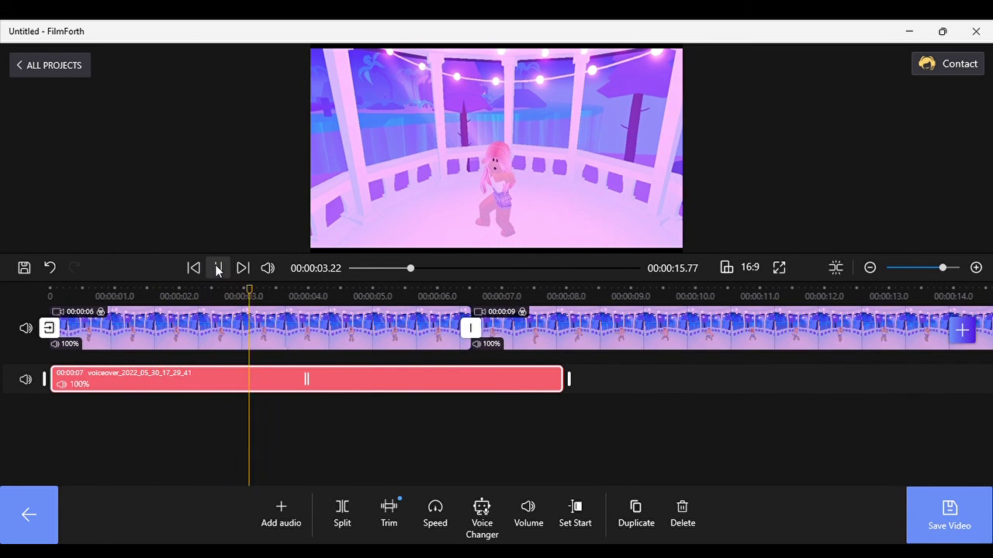
{"action": "left_click_drag", "start_coordinate": [449, 269], "coordinate": [267, 268]}
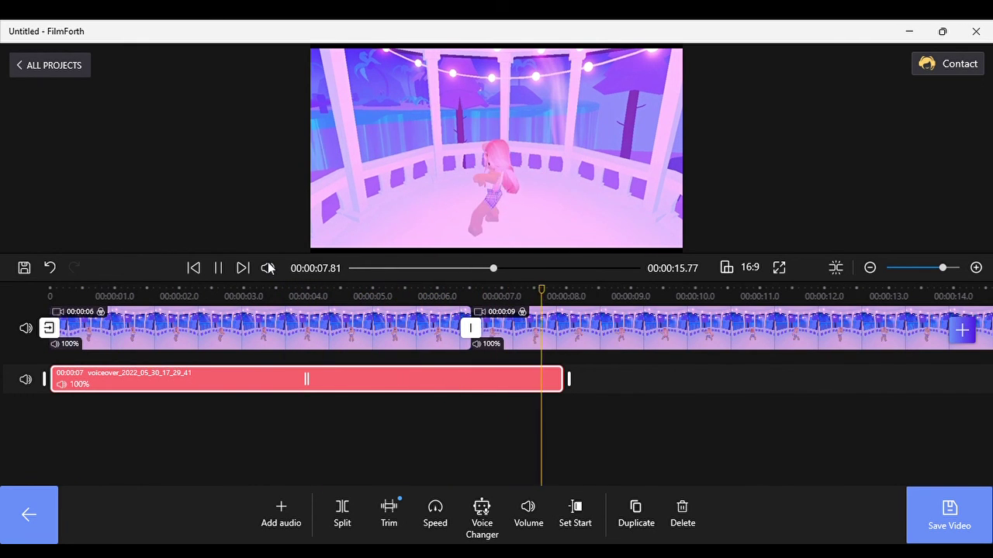
- Stretch the voiceover to about 15 seconds, matching the 15.77-second video's end, then replay and rewind
{"action": "left_click", "coordinate": [218, 268]}
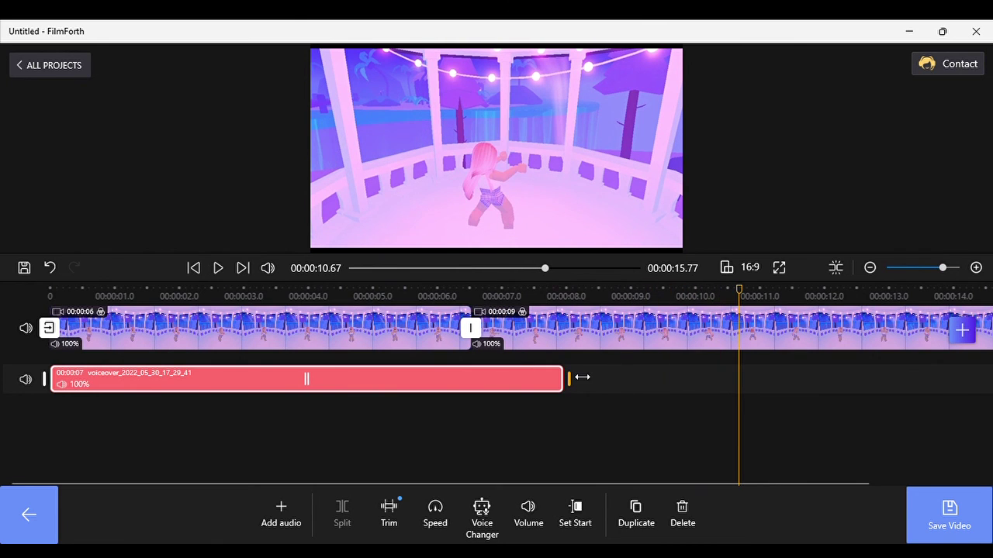
{"action": "left_click_drag", "start_coordinate": [568, 379], "coordinate": [908, 381]}
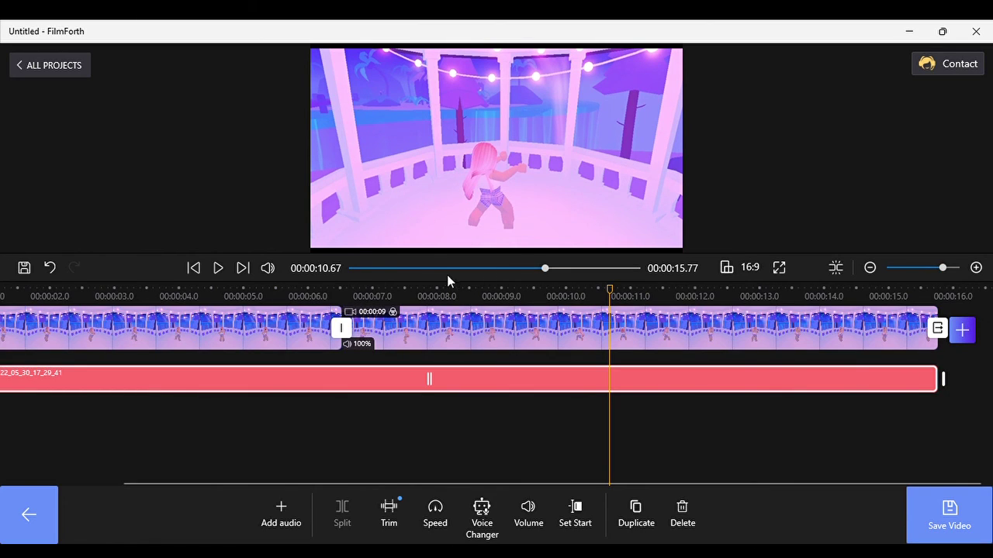
{"action": "left_click", "coordinate": [218, 267]}
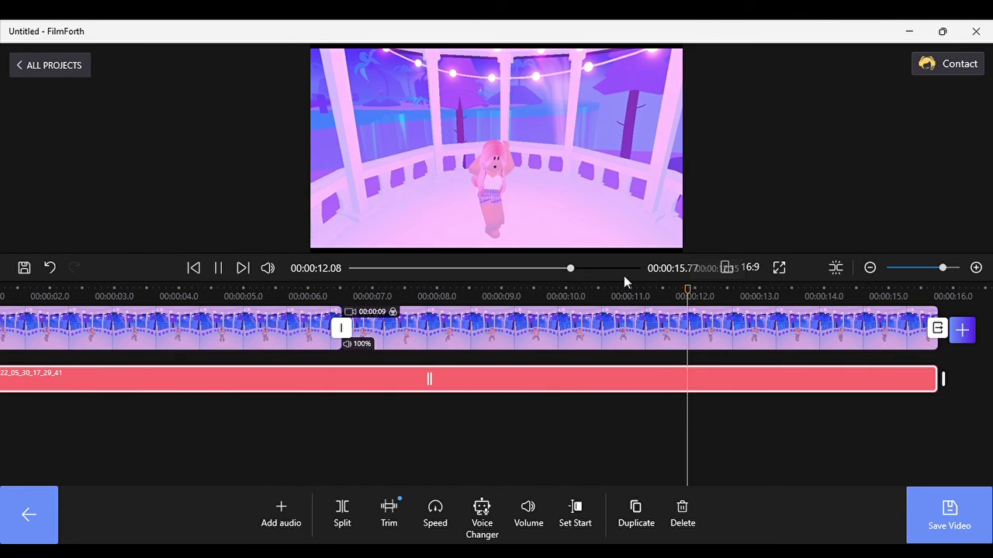
{"action": "left_click_drag", "start_coordinate": [574, 269], "coordinate": [458, 268]}
{"action": "key", "text": "Home"}
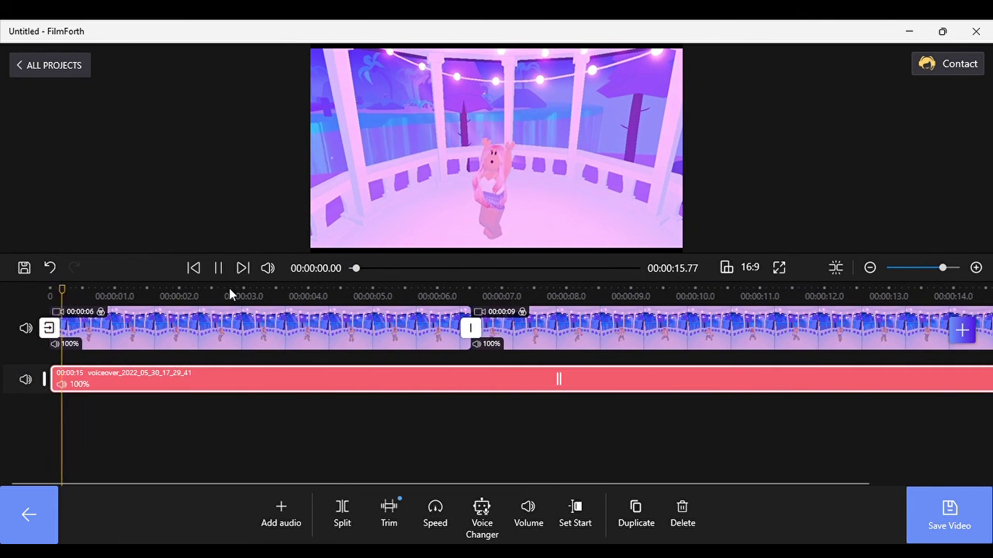